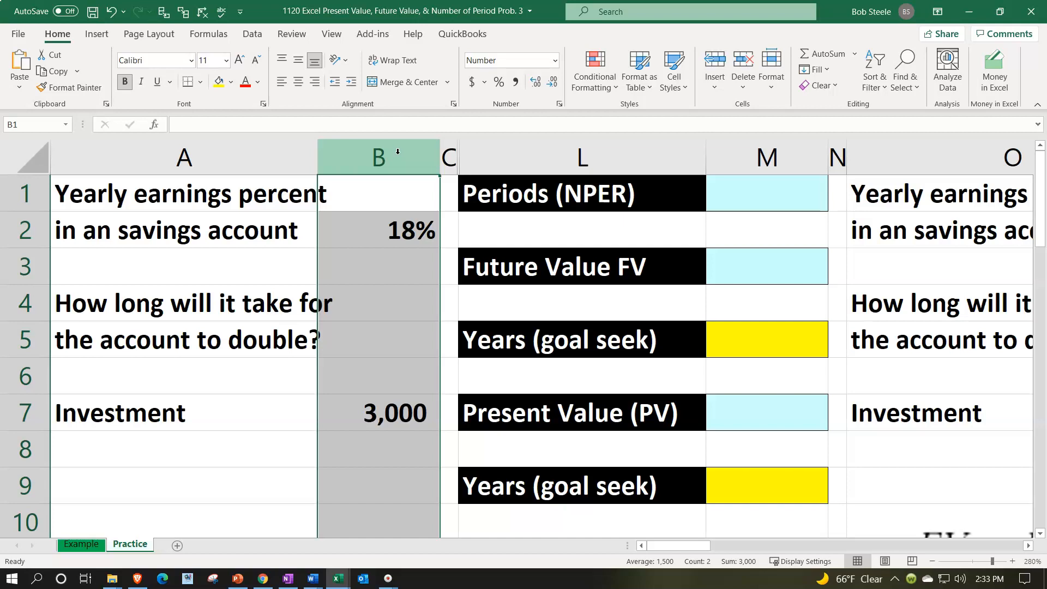
# Unhide the columns between B and L on the practice sheet
pyautogui.click(401, 260)
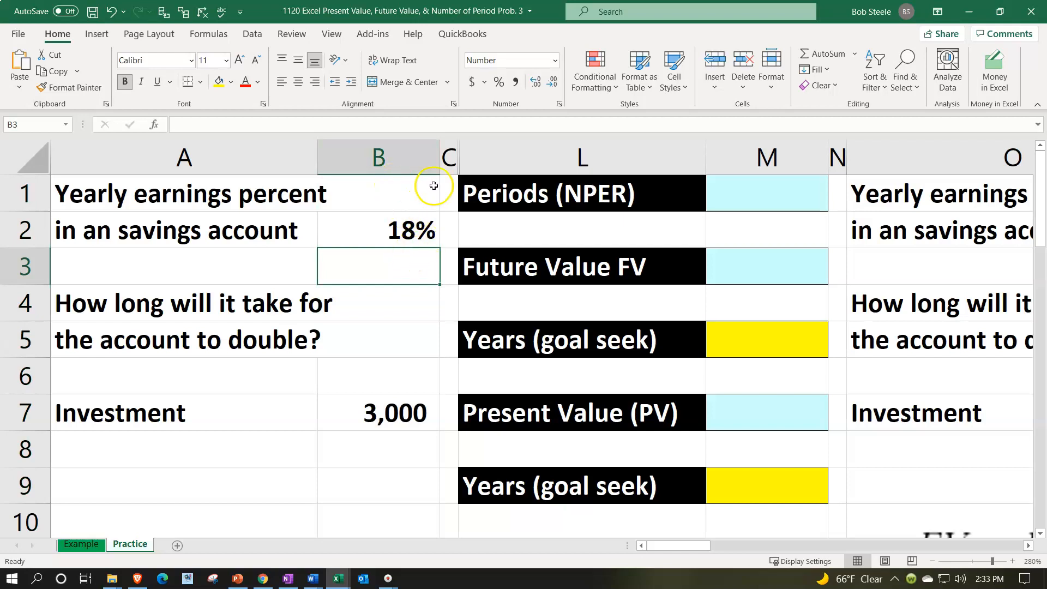
pyautogui.click(398, 144)
pyautogui.moveTo(399, 144); pyautogui.dragTo(486, 148)
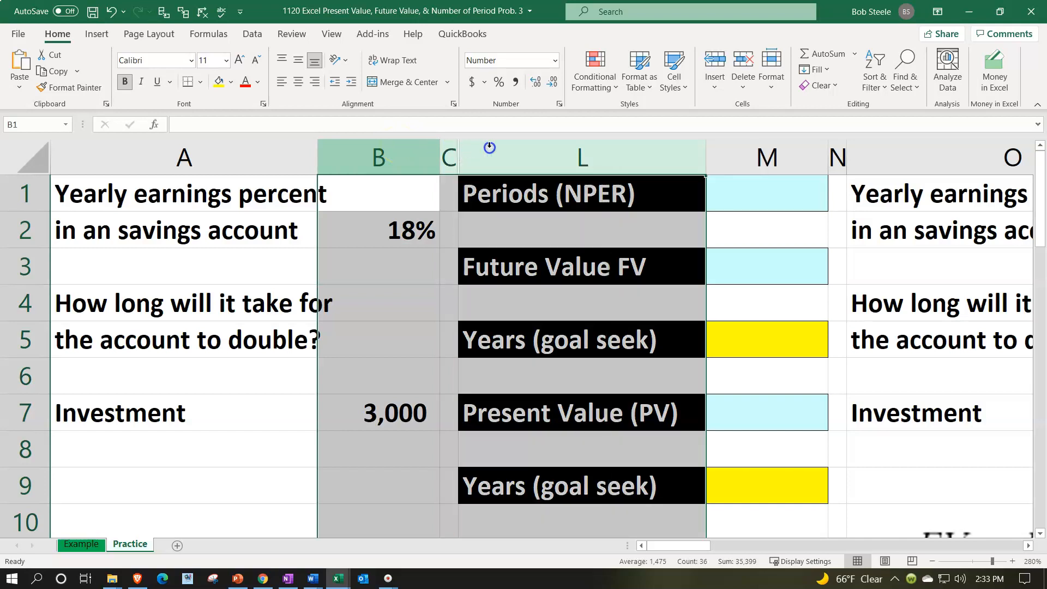
pyautogui.rightClick(393, 289)
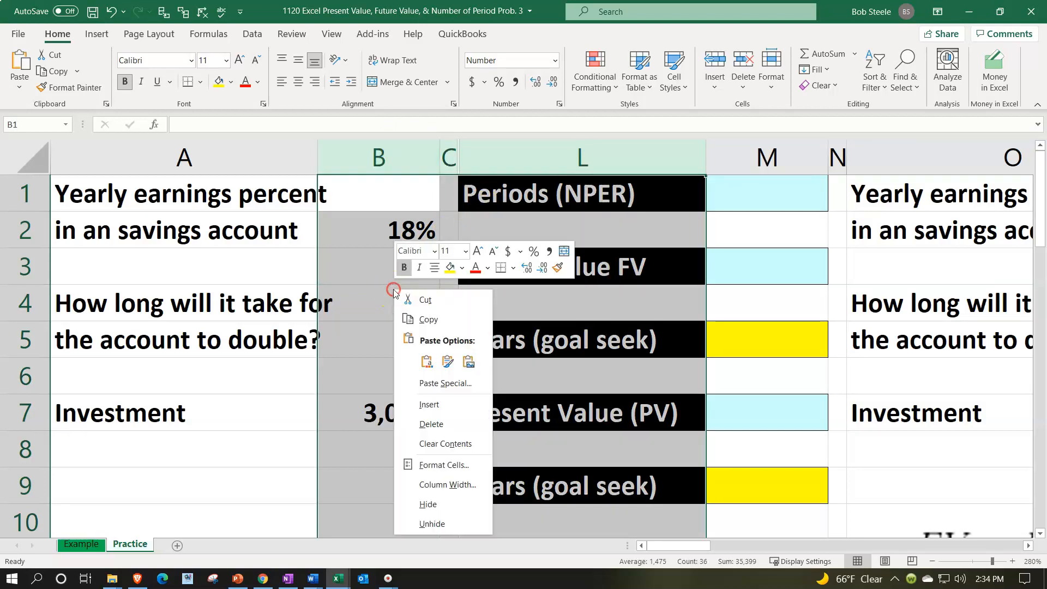
pyautogui.click(431, 524)
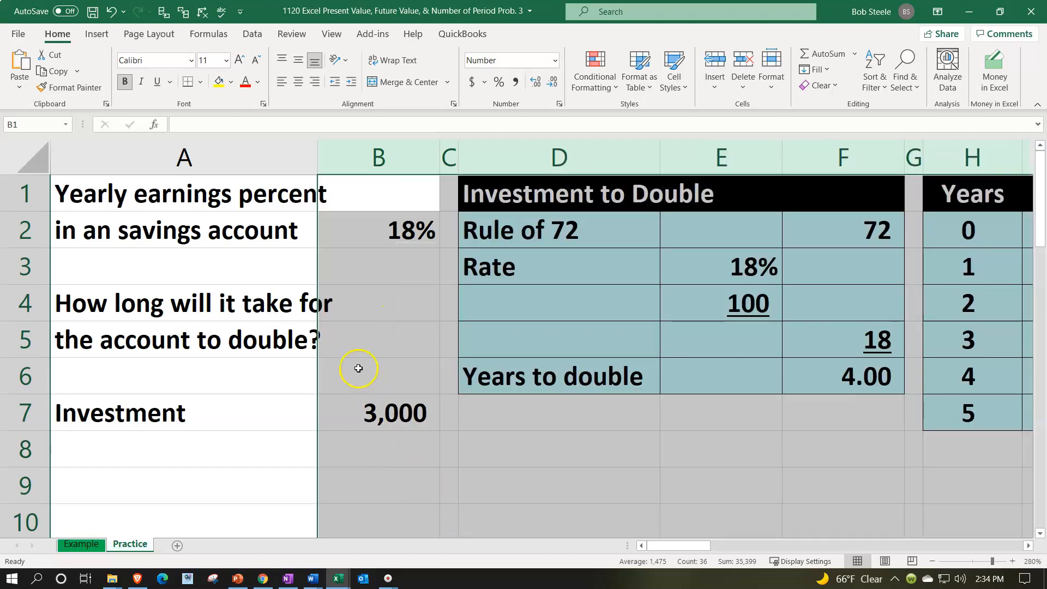
pyautogui.click(252, 271)
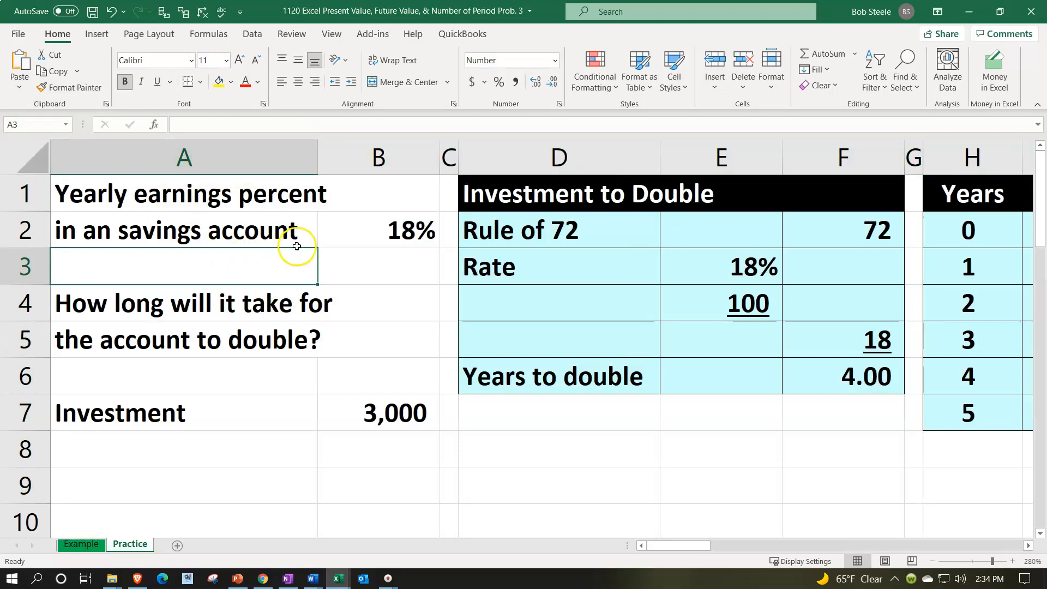
# Examine the yearly earnings rate, the Rule of 72 years-to-double formula and the investment amount
pyautogui.click(336, 224)
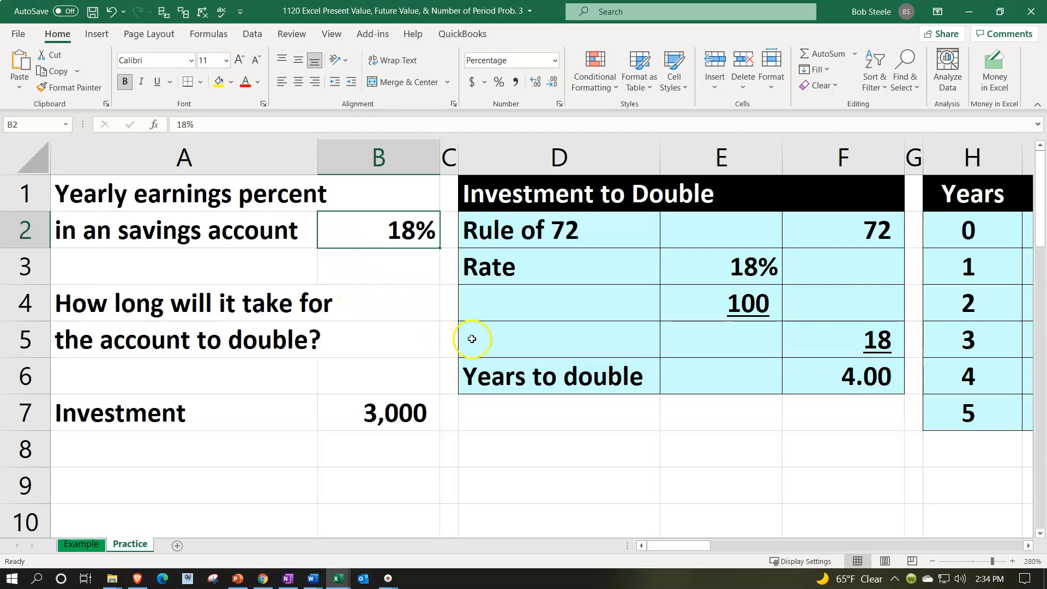
pyautogui.click(809, 373)
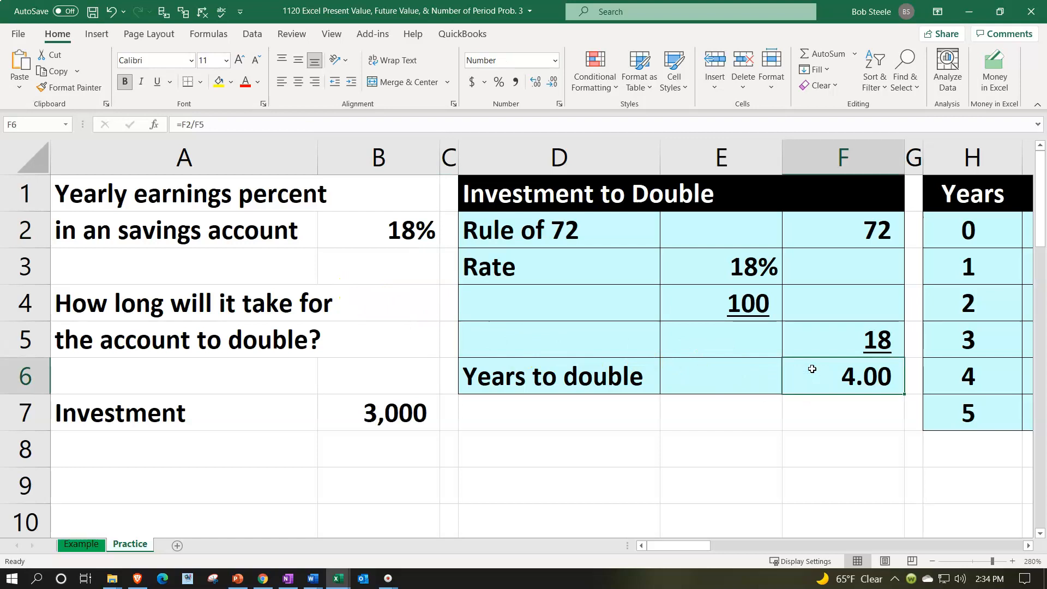
pyautogui.click(366, 419)
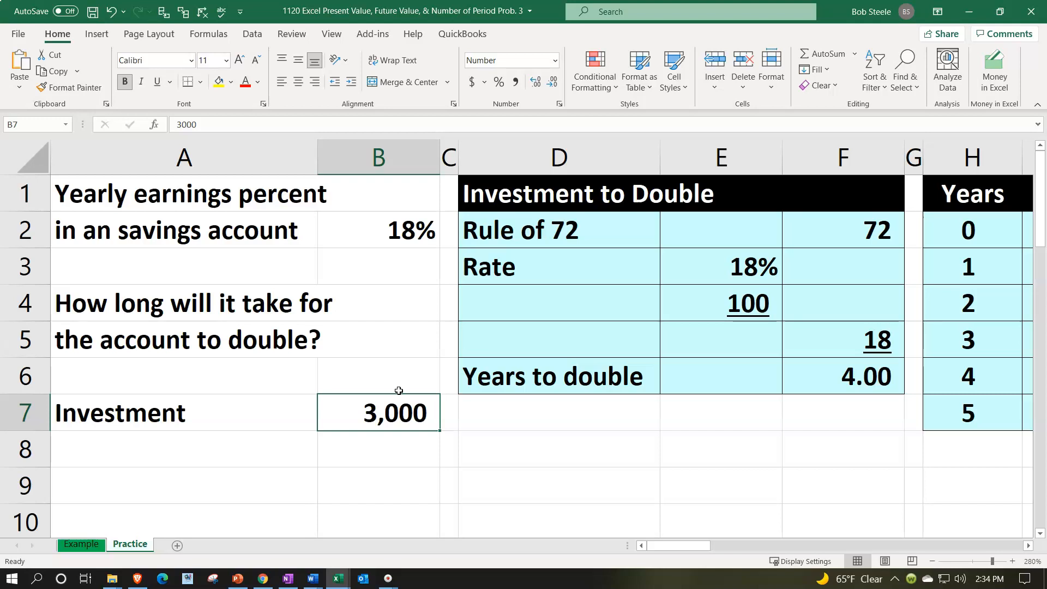
pyautogui.press('Right')
pyautogui.press('Right')
pyautogui.press('Right')
pyautogui.press('Right')
pyautogui.press('Right')
pyautogui.press('Right')
pyautogui.press('Right')
pyautogui.press('Right')
pyautogui.press('Right')
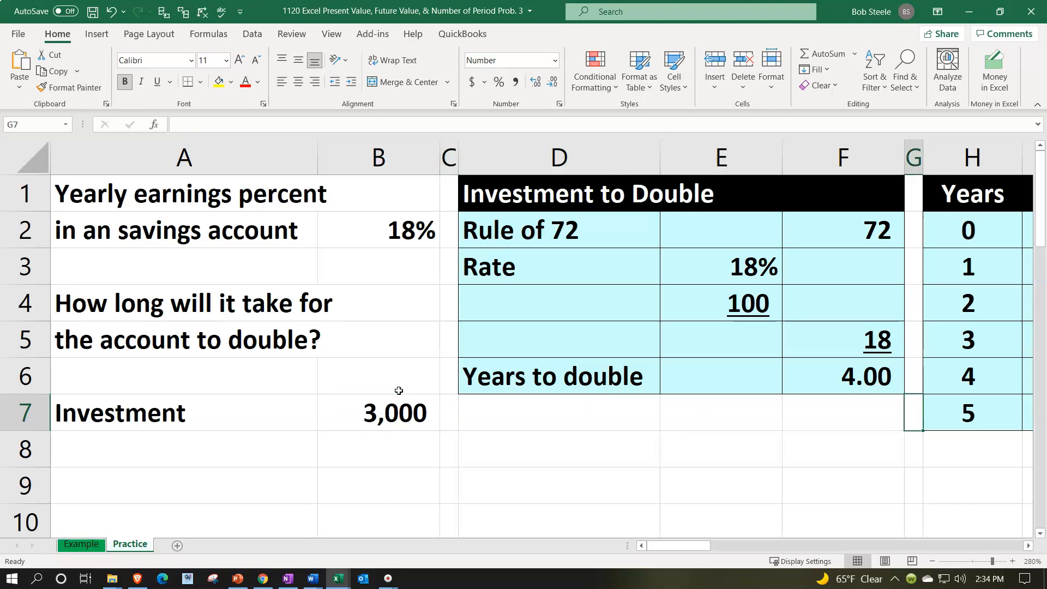
pyautogui.press('Right')
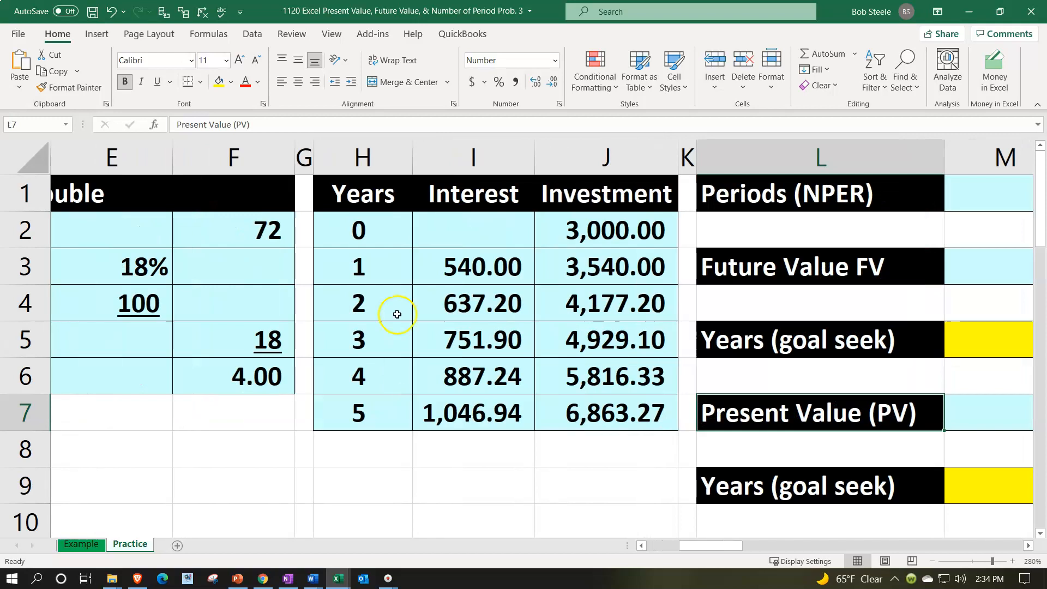
# Examine the yearly interest and investment table against the Rule of 72 years-to-double result
pyautogui.click(379, 224)
pyautogui.press('Down')
pyautogui.press('Down')
pyautogui.press('Down')
pyautogui.press('Down')
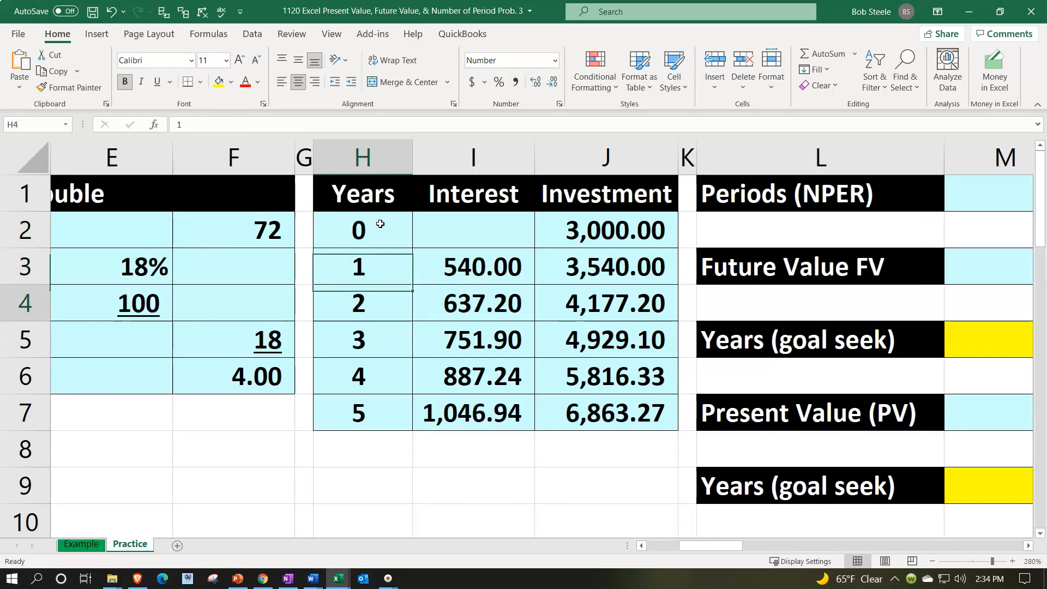
pyautogui.press('Down')
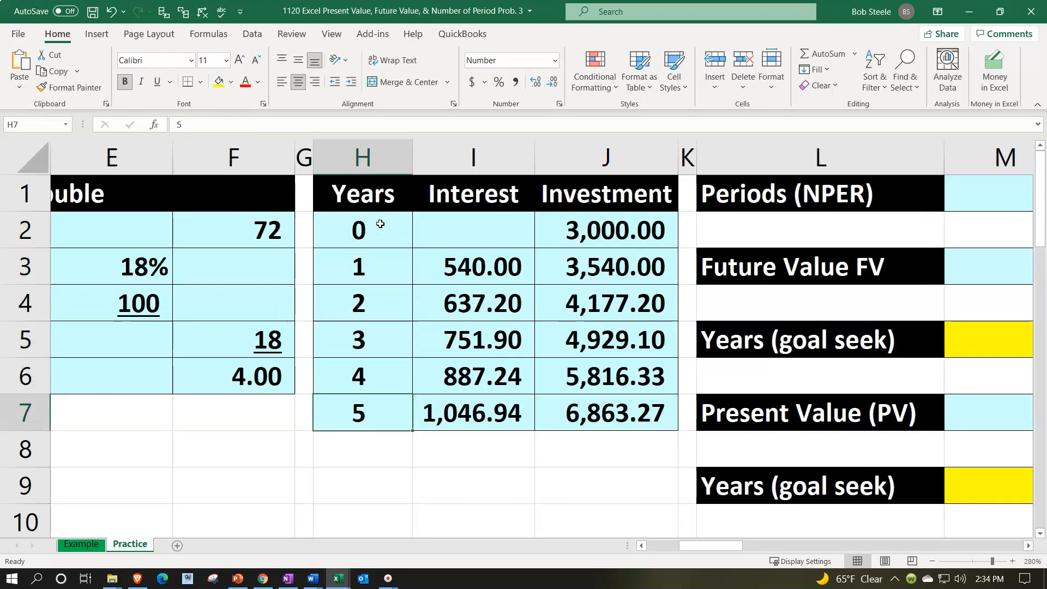
pyautogui.press('Left')
pyautogui.press('Left')
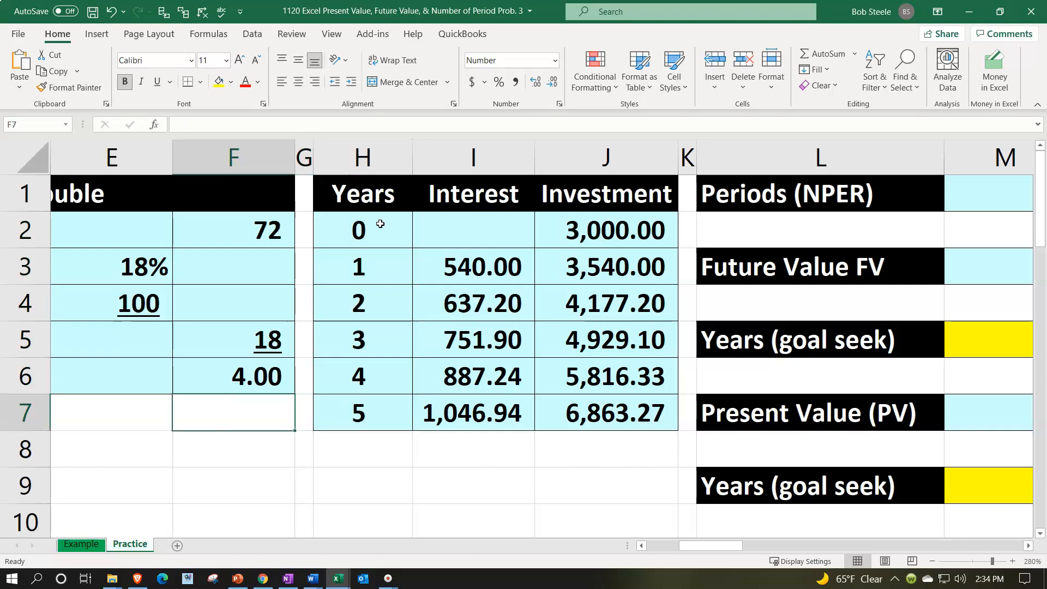
pyautogui.press('Up')
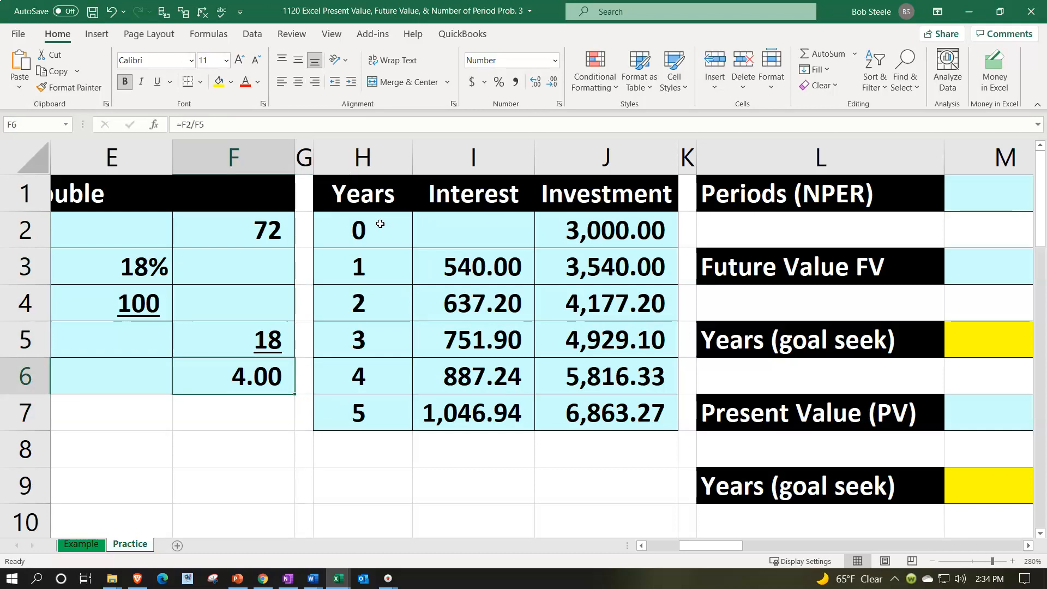
pyautogui.press('Right')
pyautogui.press('Right')
pyautogui.press('Right')
pyautogui.press('Right')
pyautogui.press('Right')
pyautogui.press('Right')
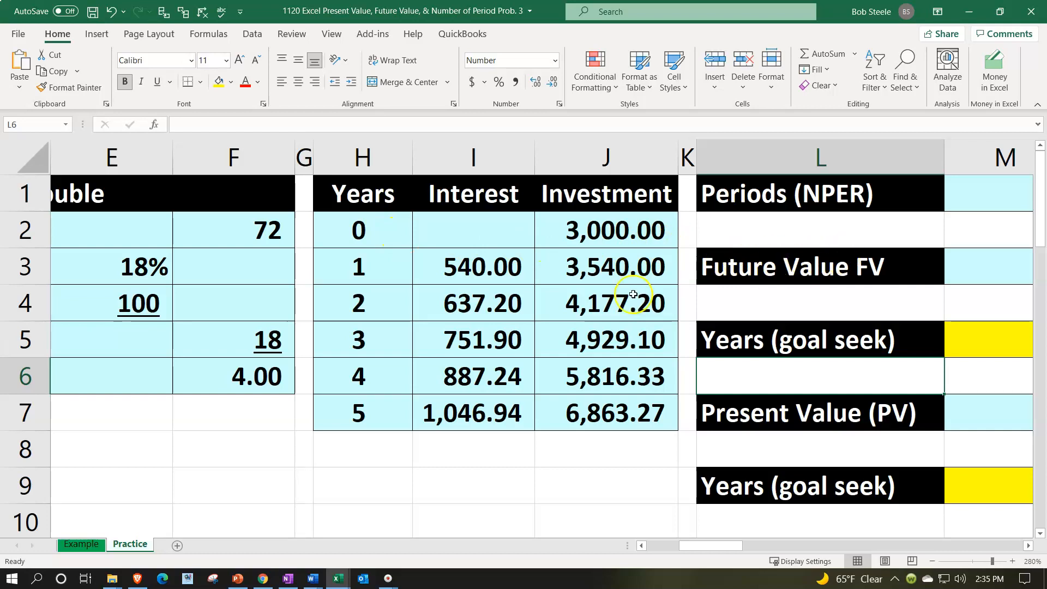
pyautogui.click(234, 391)
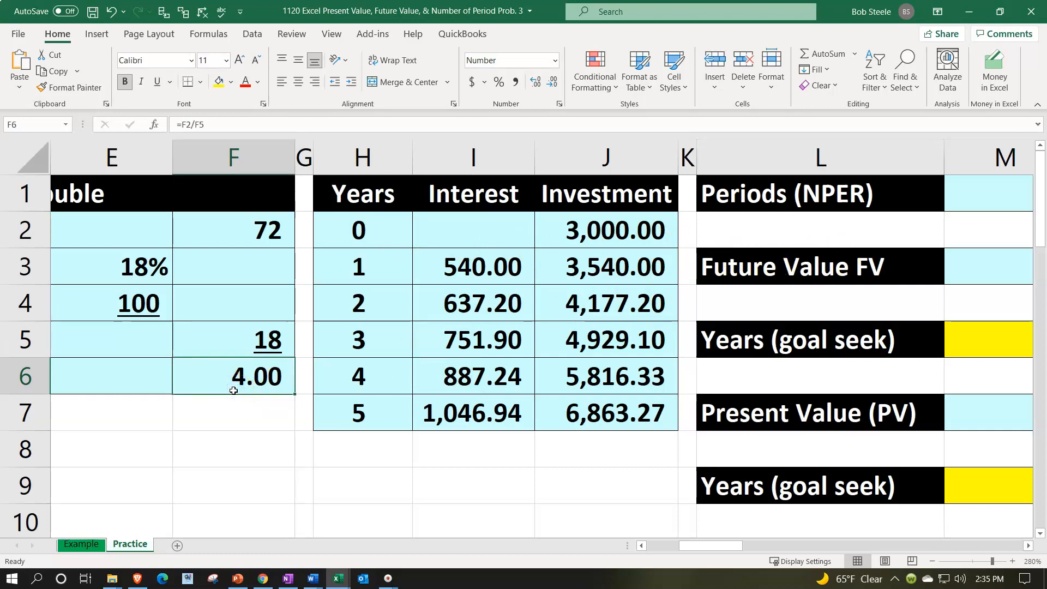
pyautogui.moveTo(466, 266); pyautogui.dragTo(475, 405)
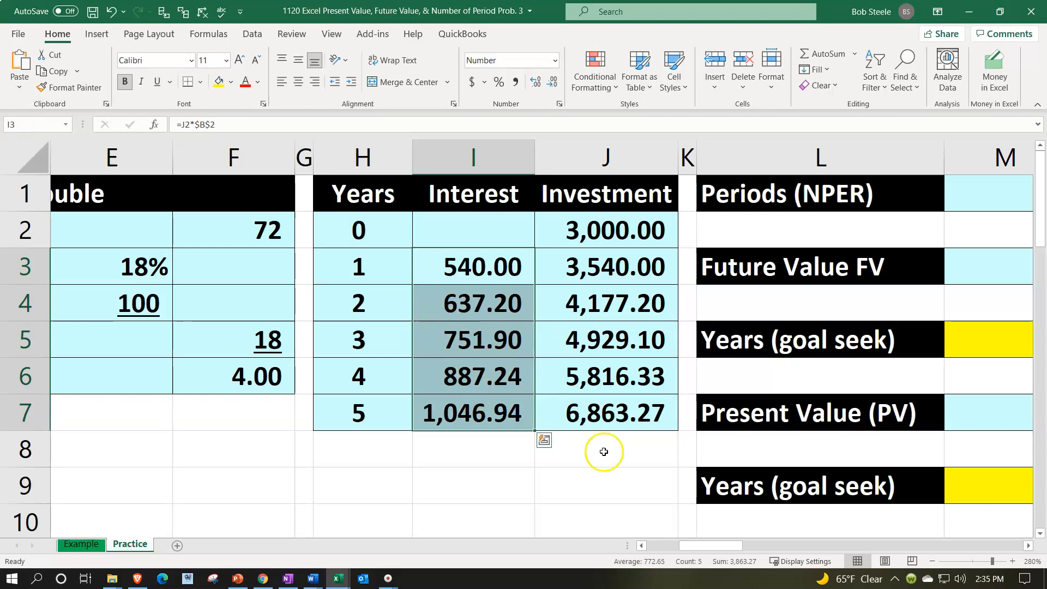
# Review the whole problem from the savings account data across to the periods, future value and present value area
pyautogui.moveTo(698, 545); pyautogui.dragTo(666, 545)
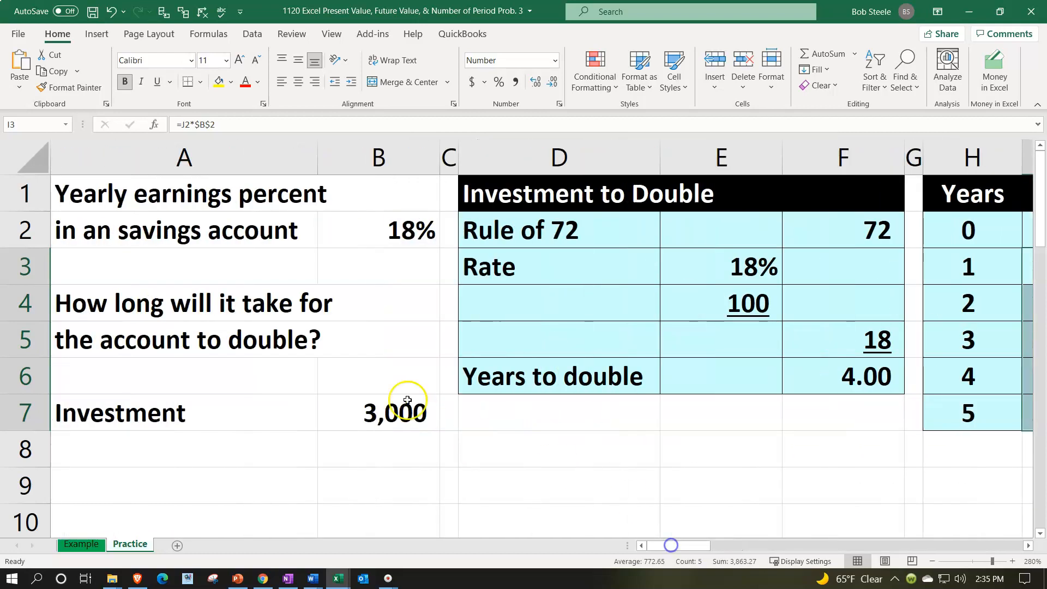
pyautogui.click(252, 235)
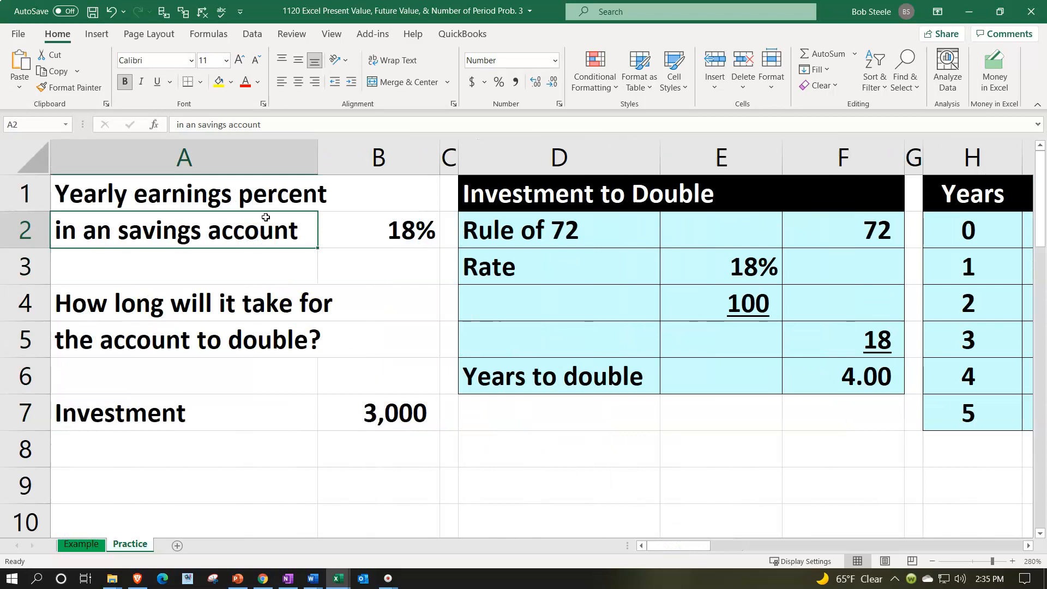
pyautogui.press('Right')
pyautogui.press('Right')
pyautogui.press('Right')
pyautogui.press('Right')
pyautogui.press('Right')
pyautogui.press('Right')
pyautogui.press('Right')
pyautogui.press('Right')
pyautogui.press('Right')
pyautogui.press('Right')
pyautogui.press('Right')
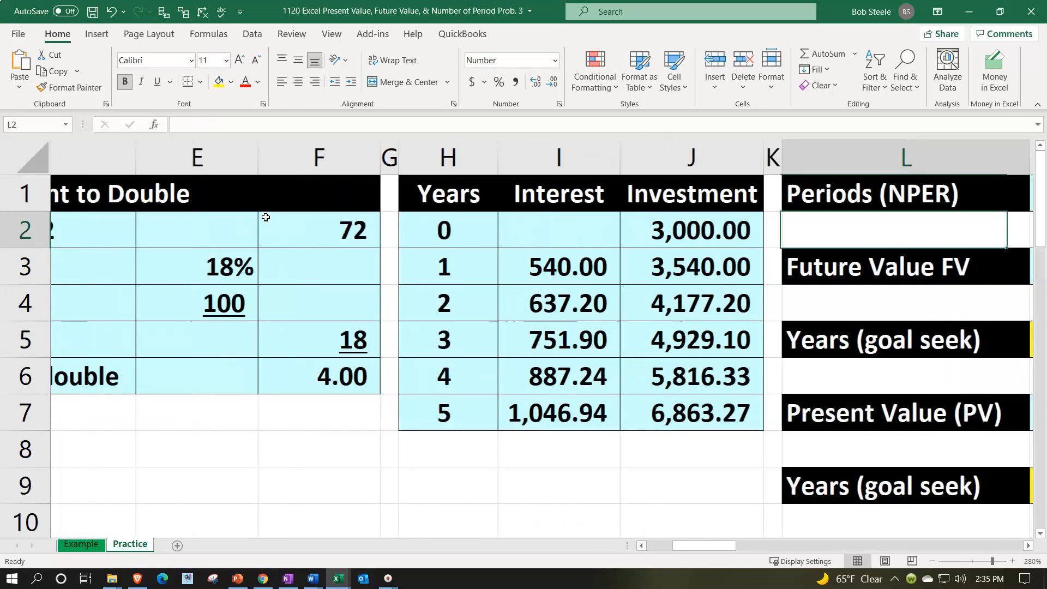
pyautogui.press('Right')
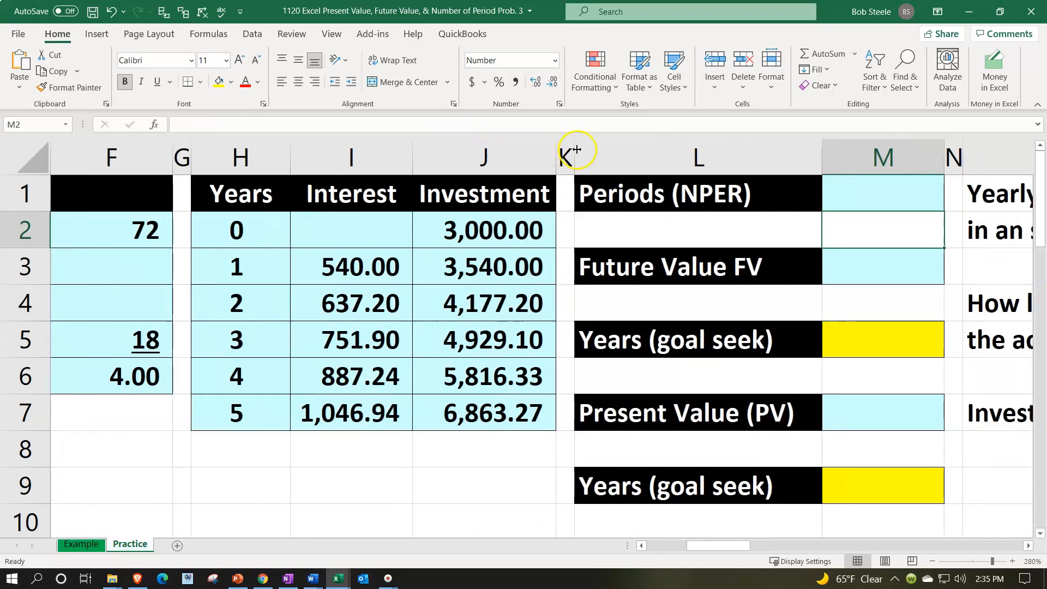
pyautogui.click(538, 258)
pyautogui.press('Left')
pyautogui.press('Left')
pyautogui.press('Left')
pyautogui.press('Left')
pyautogui.press('Left')
pyautogui.press('Left')
pyautogui.press('Left')
pyautogui.press('Left')
pyautogui.press('Left')
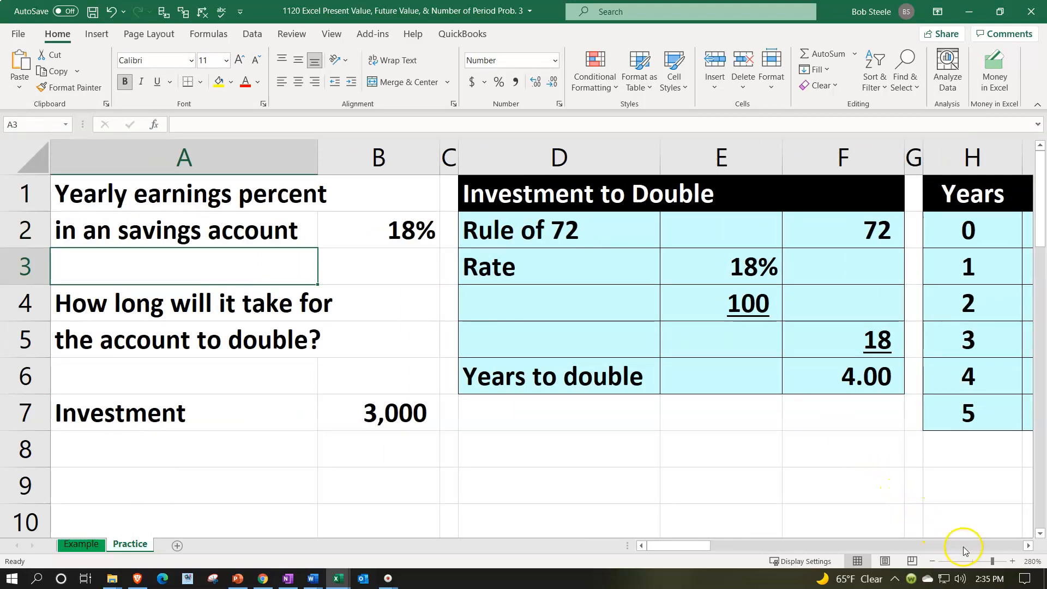
# Hide columns C through J, which hold the Rule of 72 and yearly investment tables
pyautogui.click(936, 562)
pyautogui.click(935, 562)
pyautogui.click(935, 561)
pyautogui.click(935, 562)
pyautogui.click(935, 562)
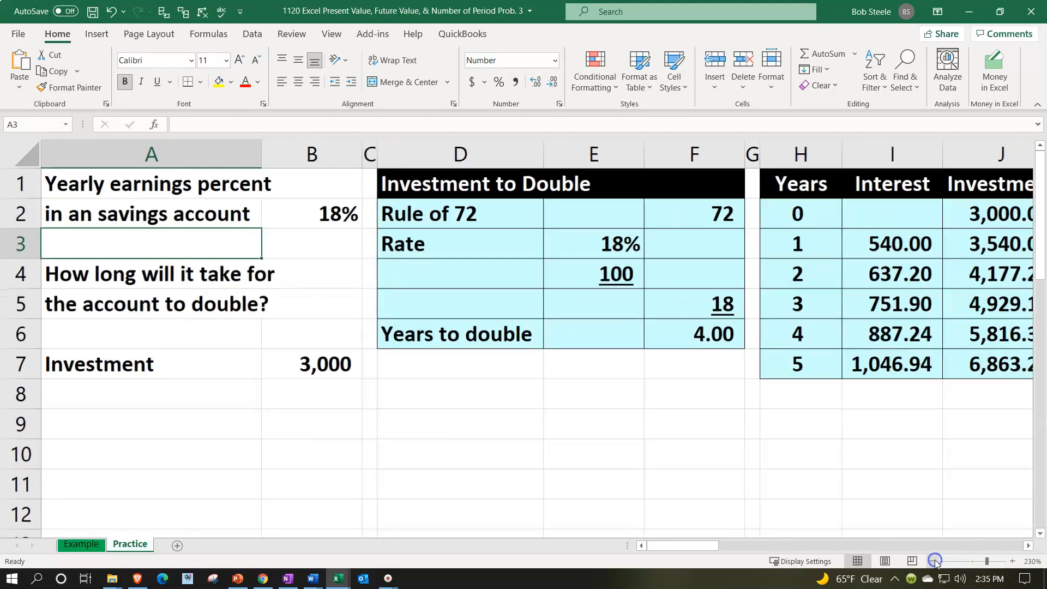
pyautogui.click(935, 562)
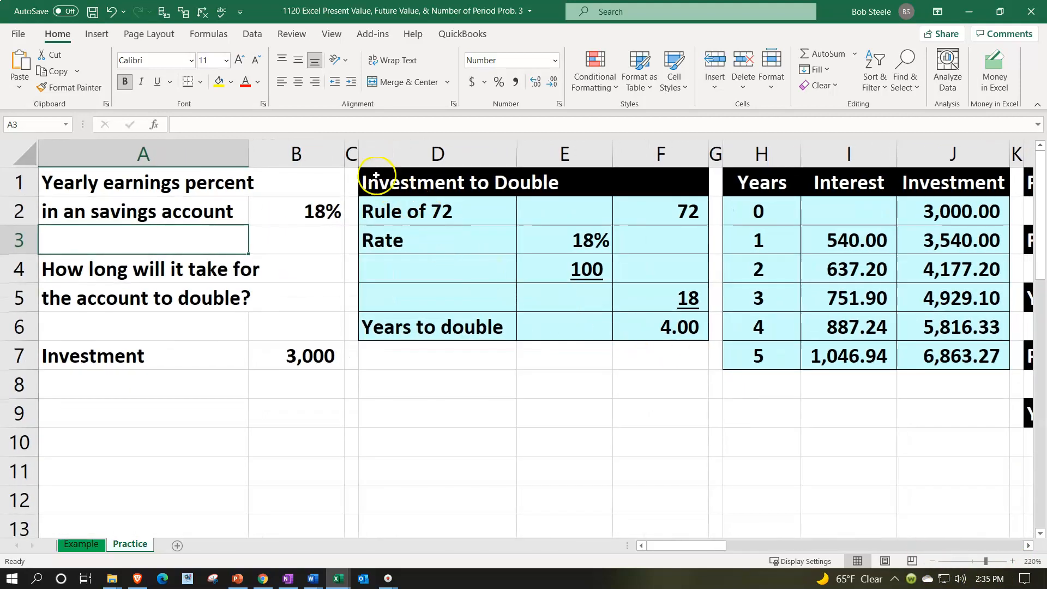
pyautogui.click(350, 153)
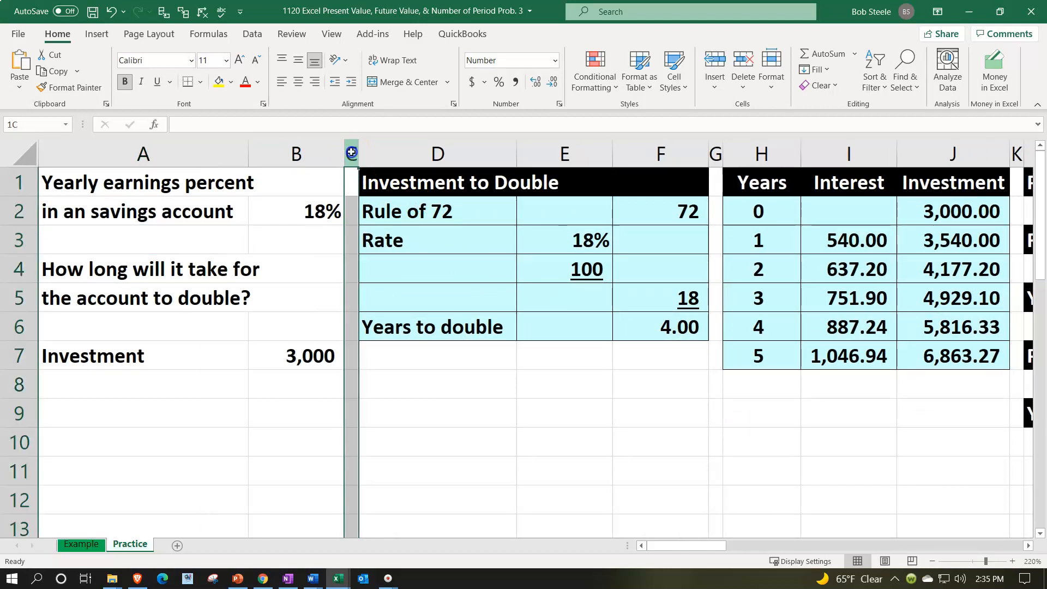
pyautogui.moveTo(352, 153); pyautogui.dragTo(901, 162)
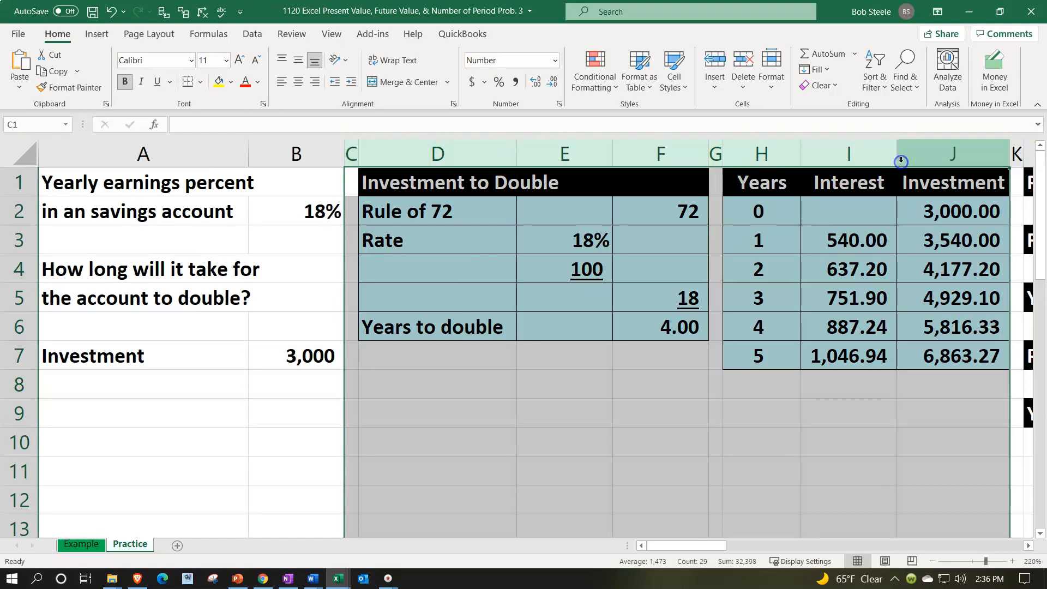
pyautogui.rightClick(566, 410)
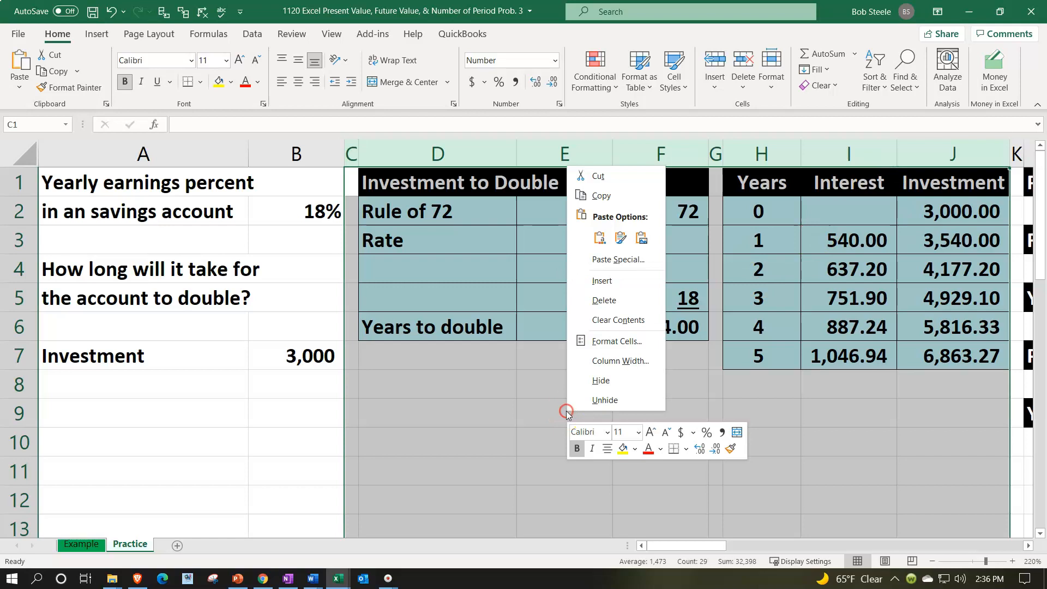
pyautogui.click(595, 382)
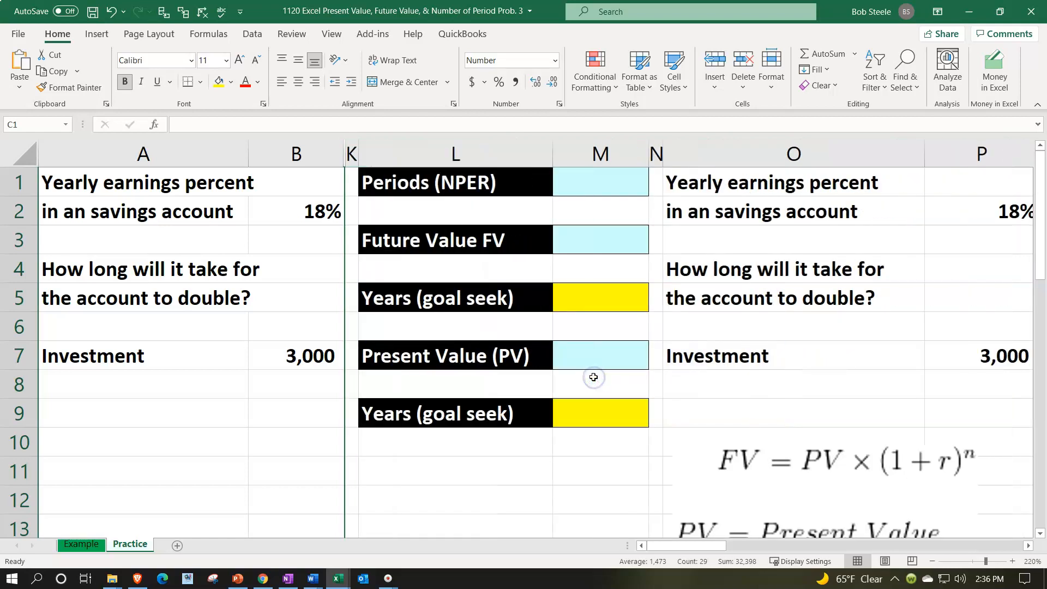
pyautogui.click(186, 221)
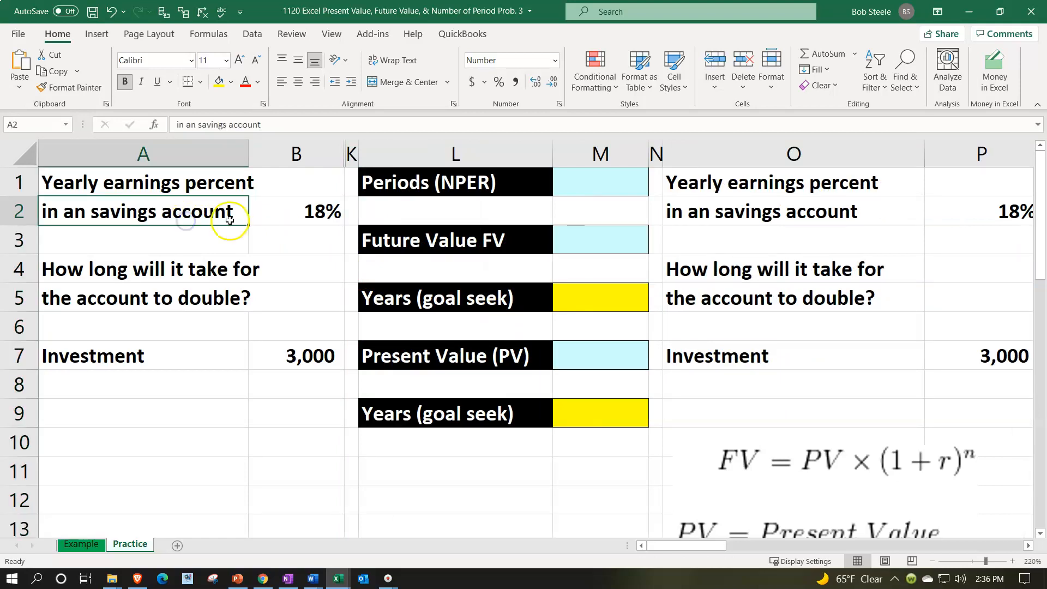
# Examine the Periods (NPER) and Future Value FV labels beside the savings account problem data
pyautogui.click(488, 222)
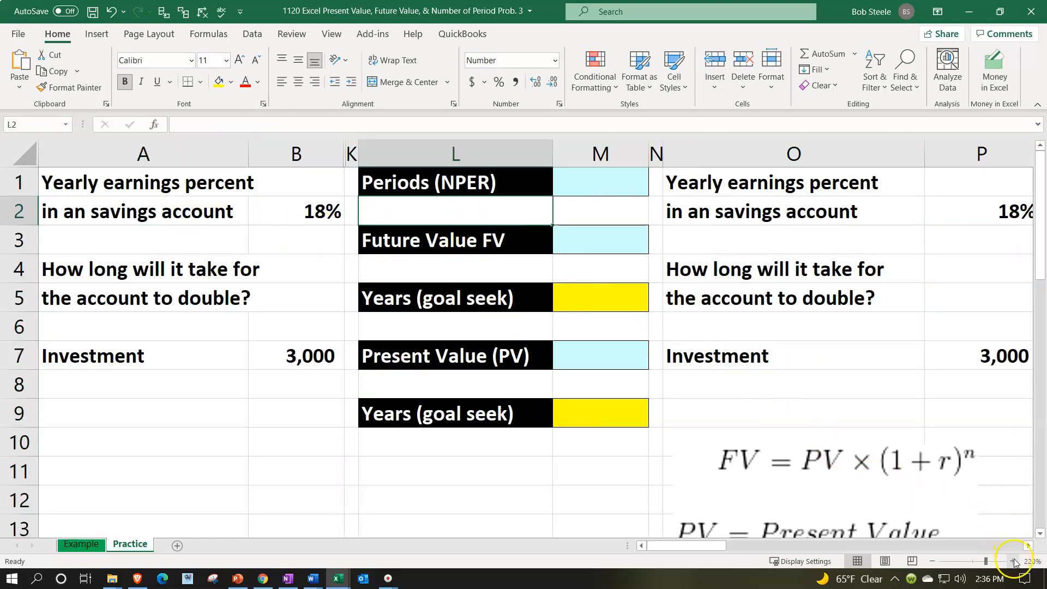
pyautogui.click(1014, 562)
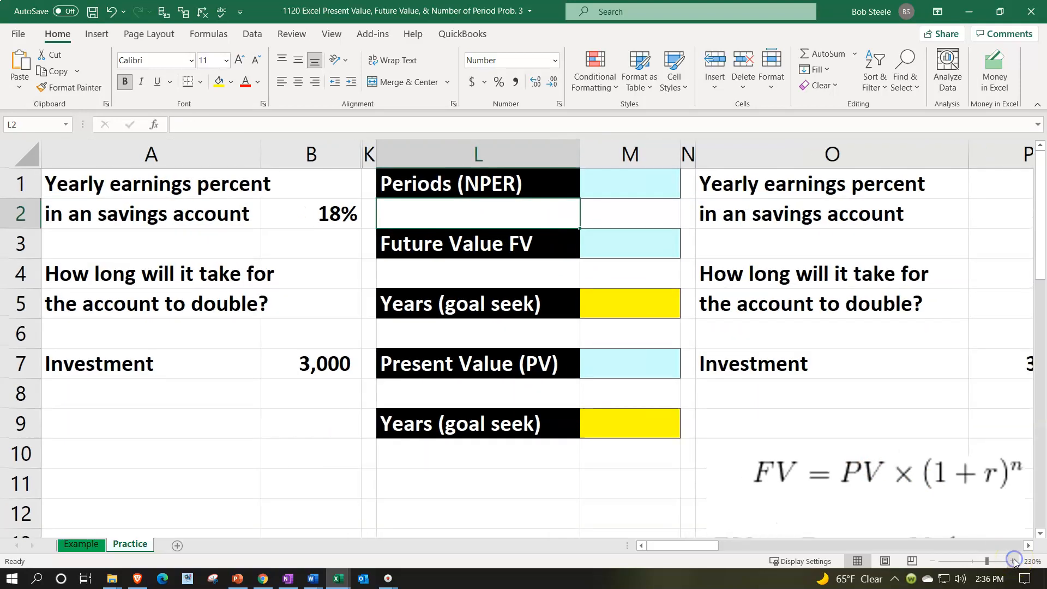
pyautogui.click(1014, 562)
pyautogui.click(1014, 562)
pyautogui.click(1014, 562)
pyautogui.click(1014, 561)
pyautogui.click(1014, 562)
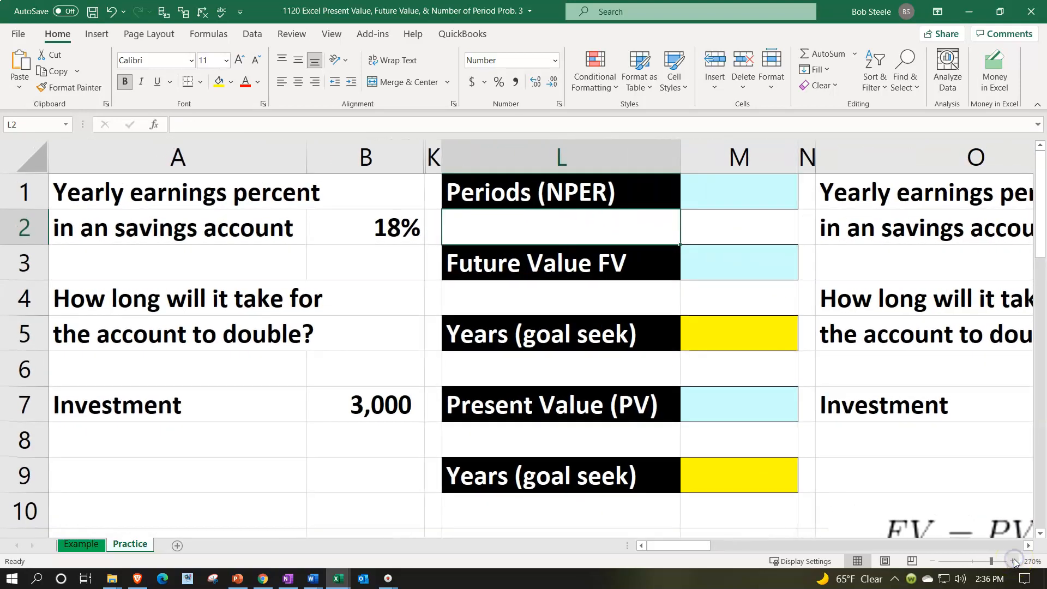
pyautogui.scroll(-1, 538, 456)
pyautogui.scroll(1, 539, 460)
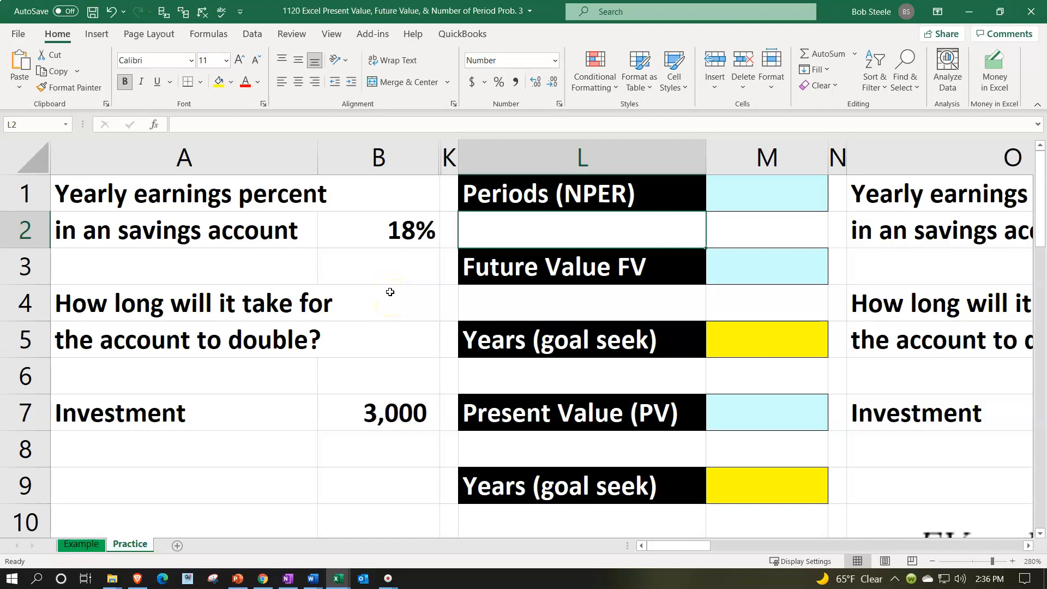
pyautogui.click(492, 199)
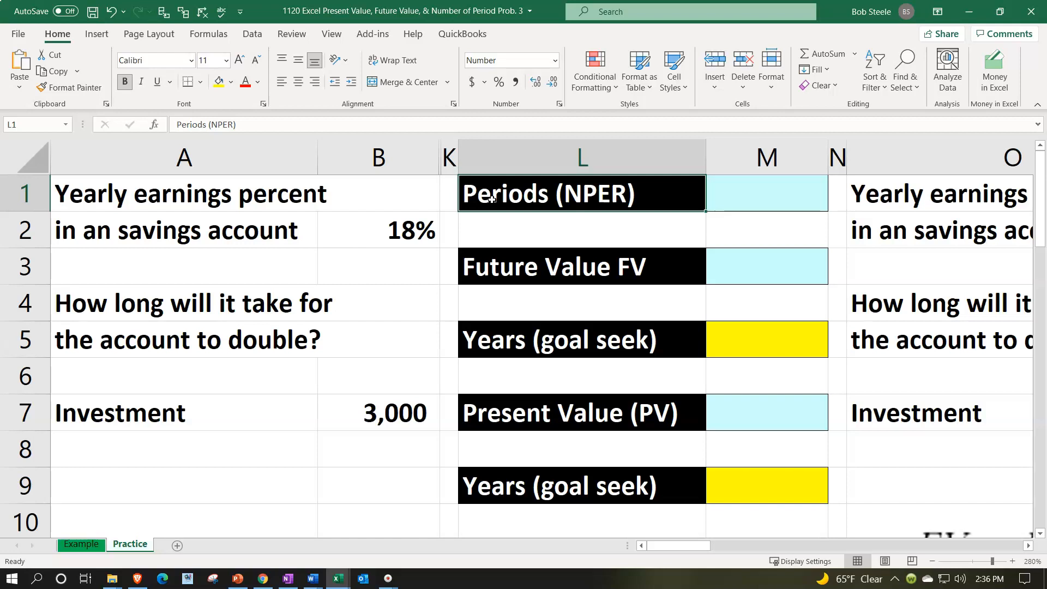
pyautogui.click(509, 259)
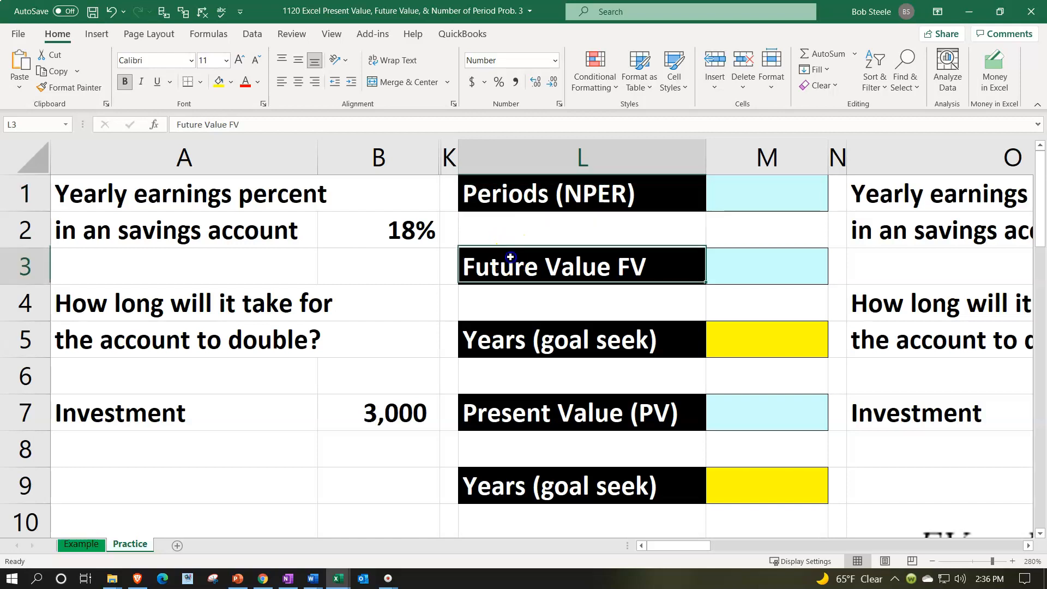
# Start a PV function in cell M7 beside the Present Value (PV) label
pyautogui.click(542, 413)
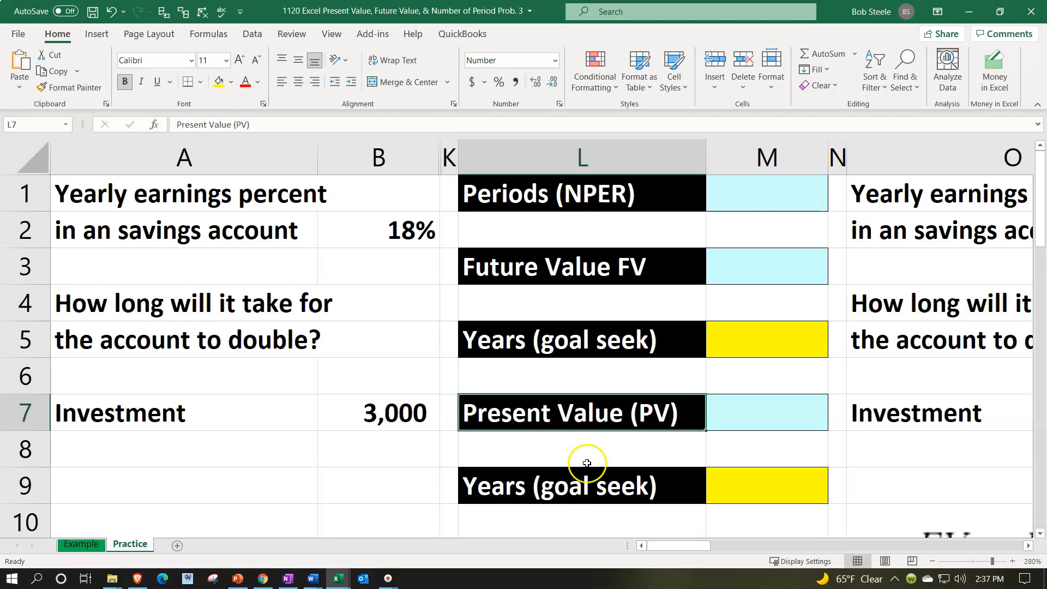
pyautogui.click(753, 420)
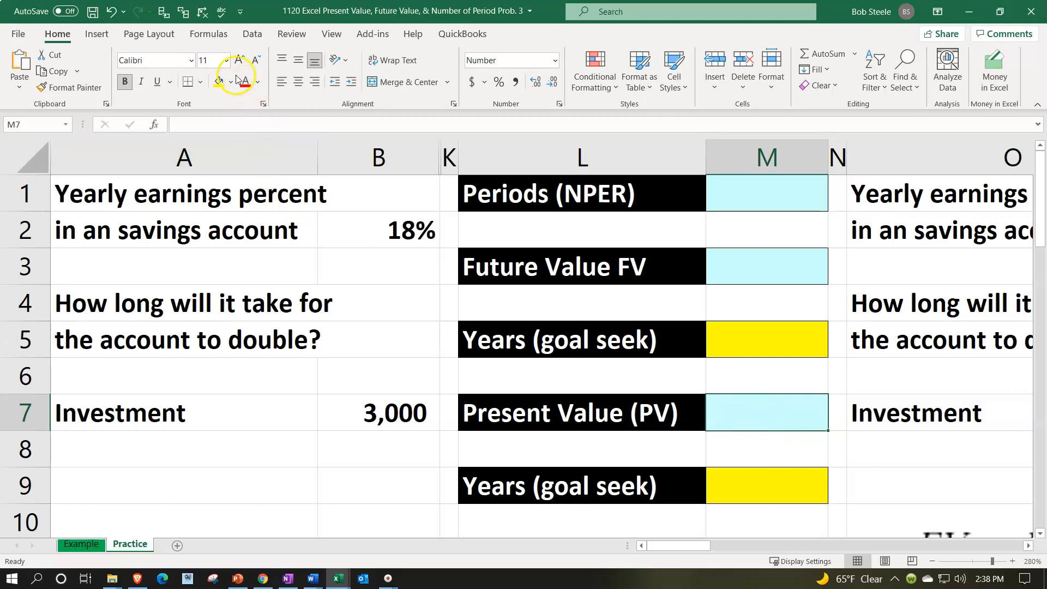
pyautogui.click(210, 36)
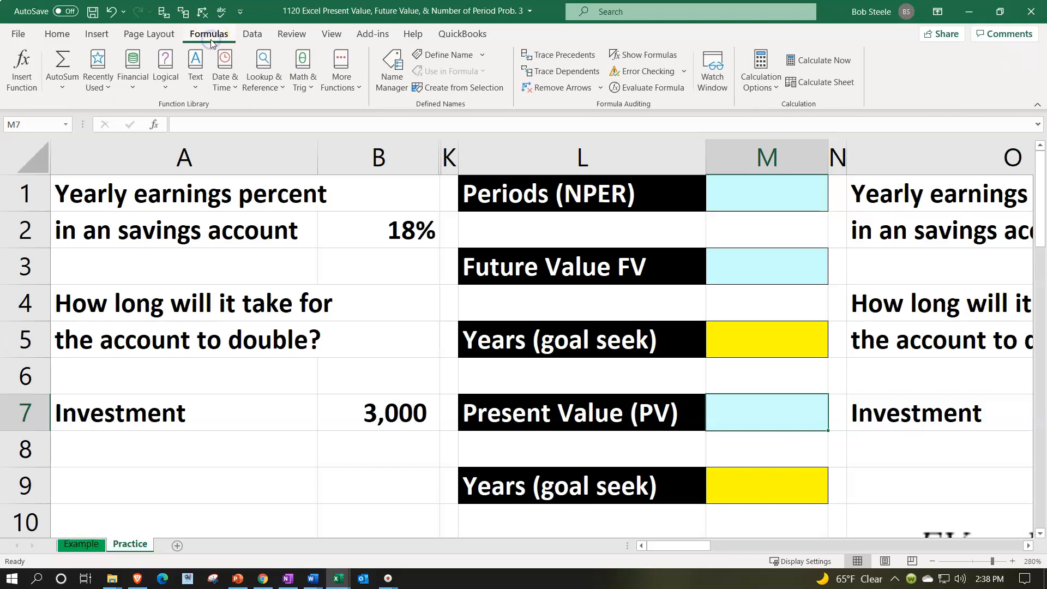
pyautogui.click(40, 85)
pyautogui.click(44, 53)
pyautogui.write('=pv')
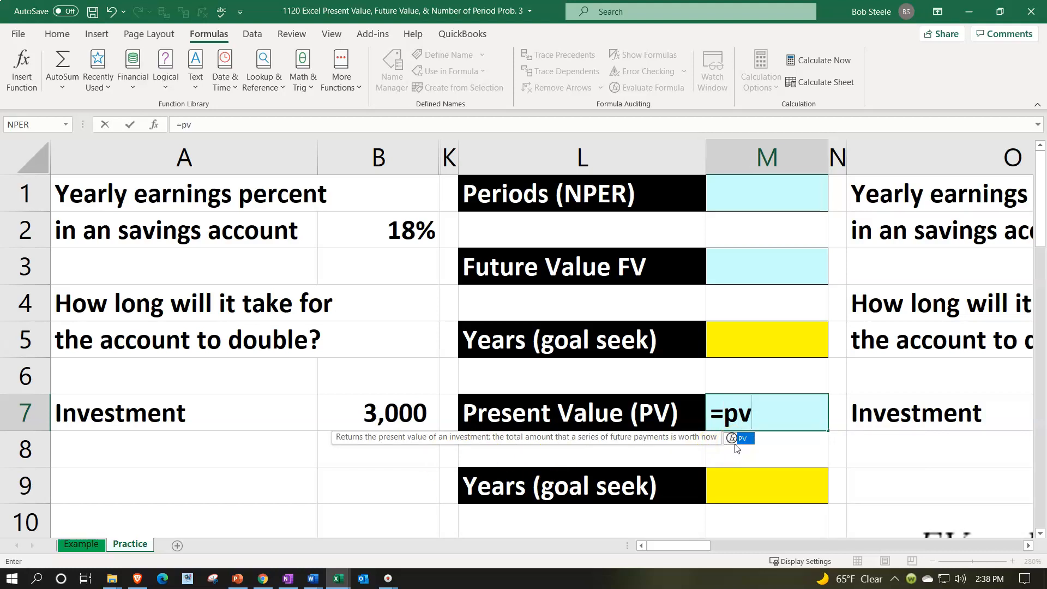
pyautogui.write('(')
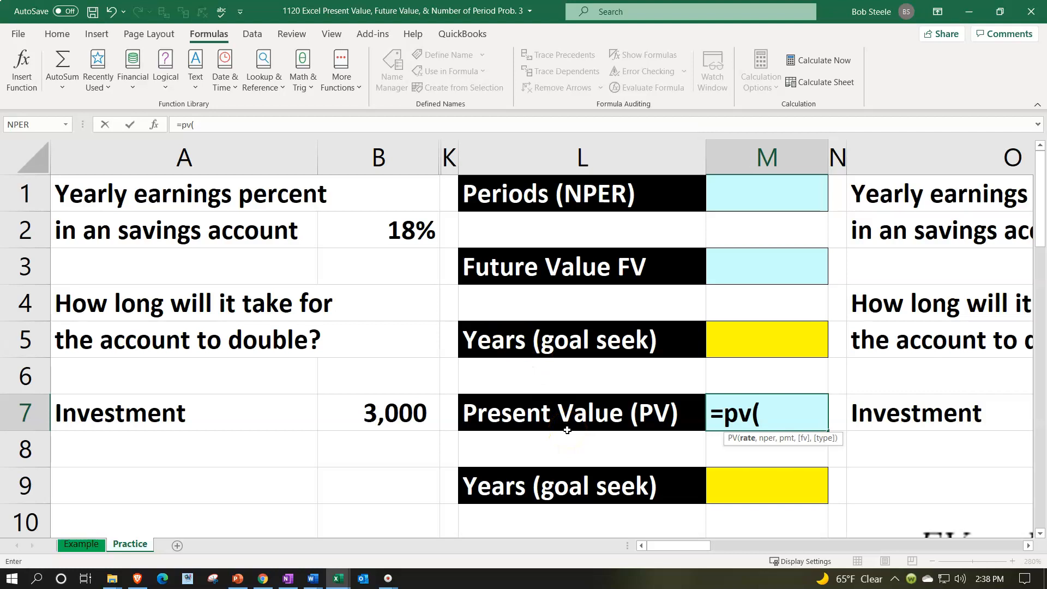
# Reference the yearly earnings percent in B2 as the PV function's rate argument
pyautogui.press('Up')
pyautogui.press('Up')
pyautogui.press('Up')
pyautogui.press('Left')
pyautogui.press('Left')
pyautogui.press('Left')
pyautogui.press('Up')
pyautogui.press('Up')
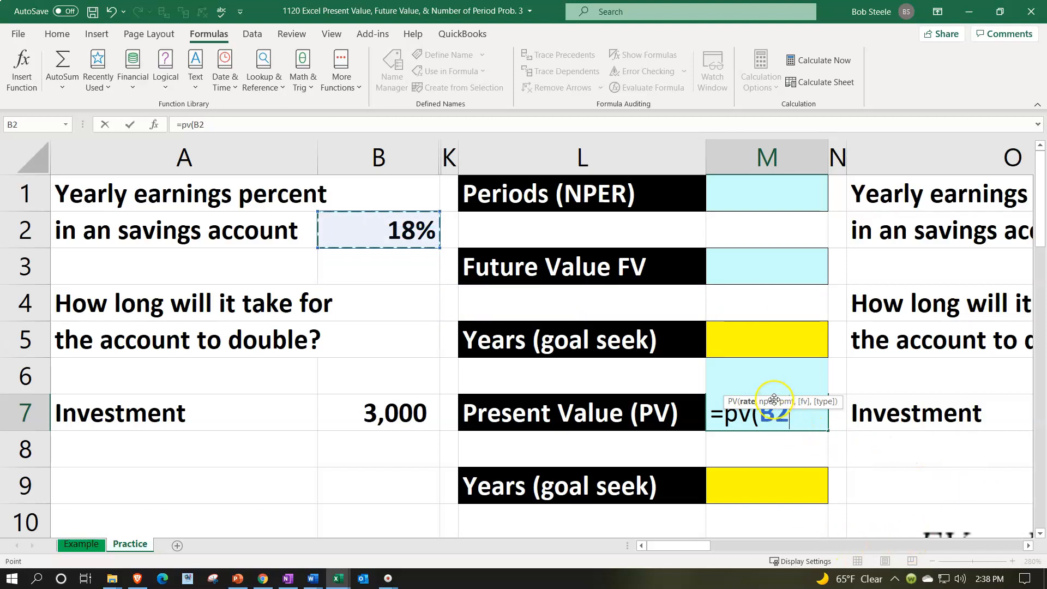
pyautogui.moveTo(774, 400); pyautogui.dragTo(779, 436)
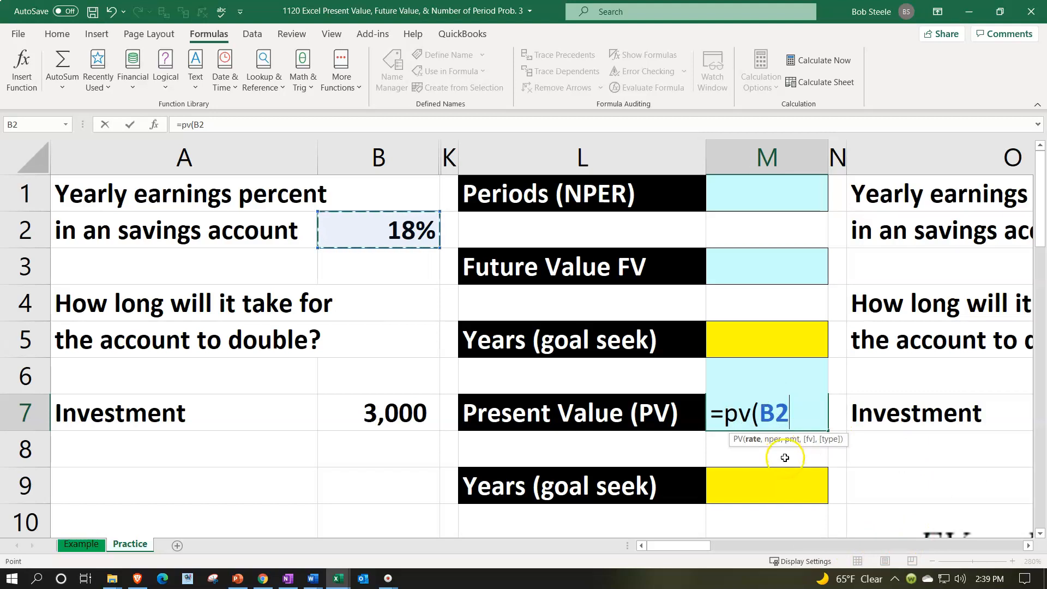
pyautogui.moveTo(784, 438); pyautogui.dragTo(770, 445)
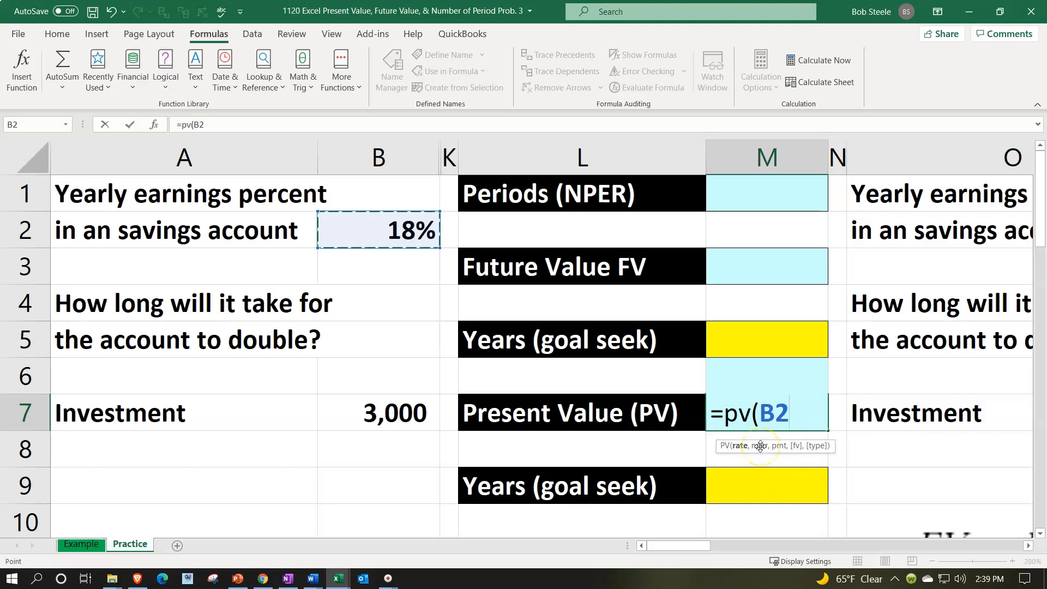
# Reference the years cell M9 as the number of periods and leave the payment argument empty
pyautogui.write(',')
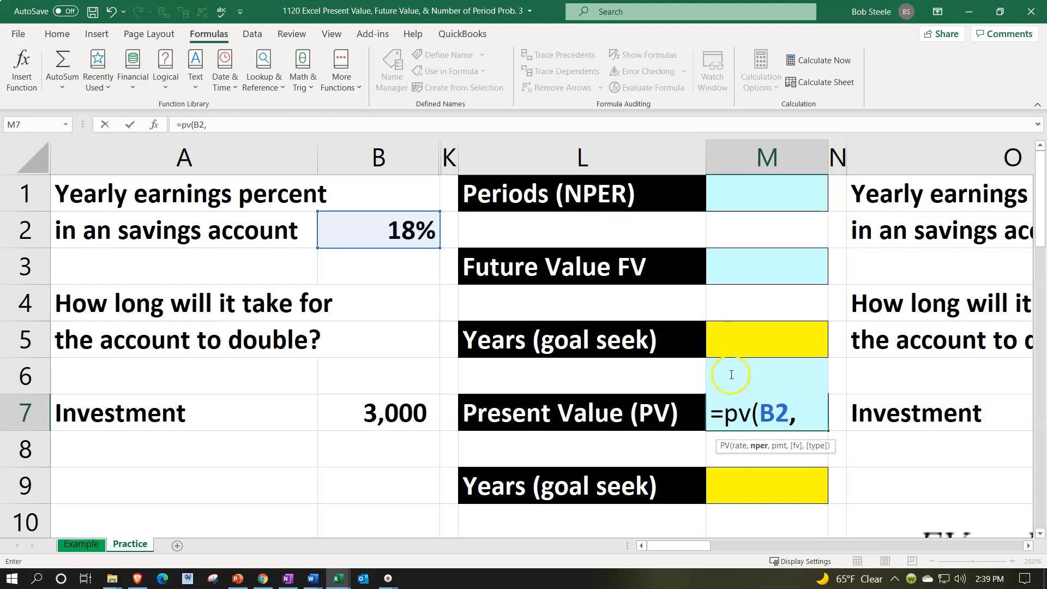
pyautogui.click(749, 482)
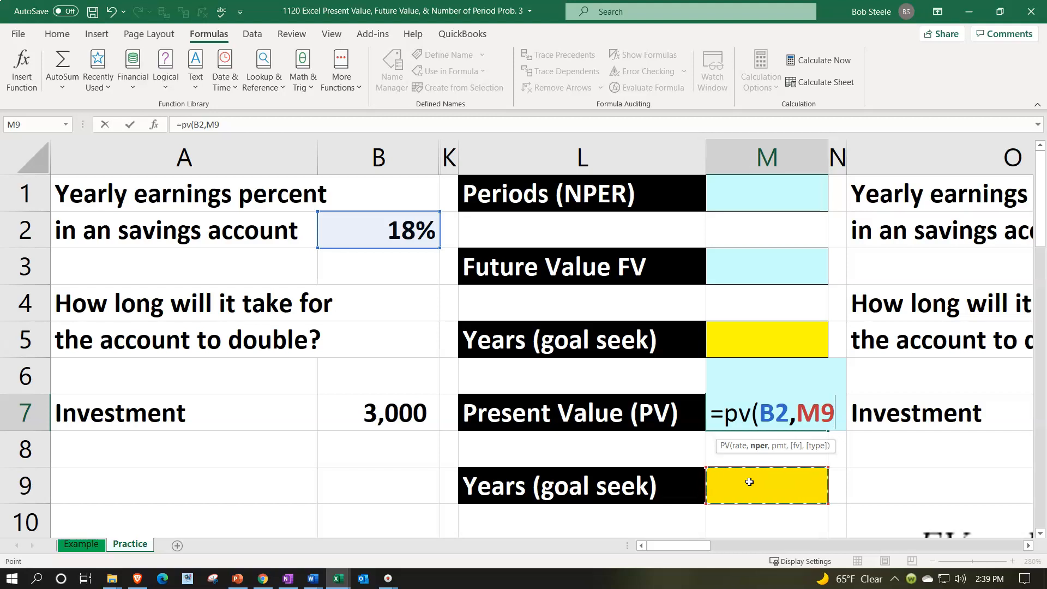
pyautogui.write(',')
pyautogui.write(',')
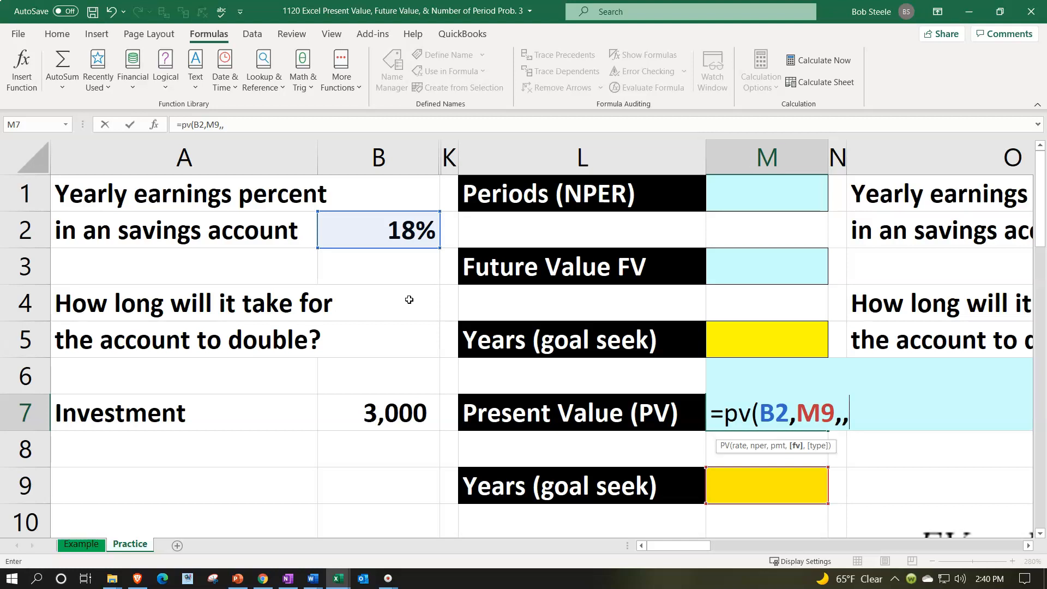
# Supply double the investment, B7*2, as the future value argument and complete the PV formula
pyautogui.press('Down')
pyautogui.press('Left')
pyautogui.press('Left')
pyautogui.press('Left')
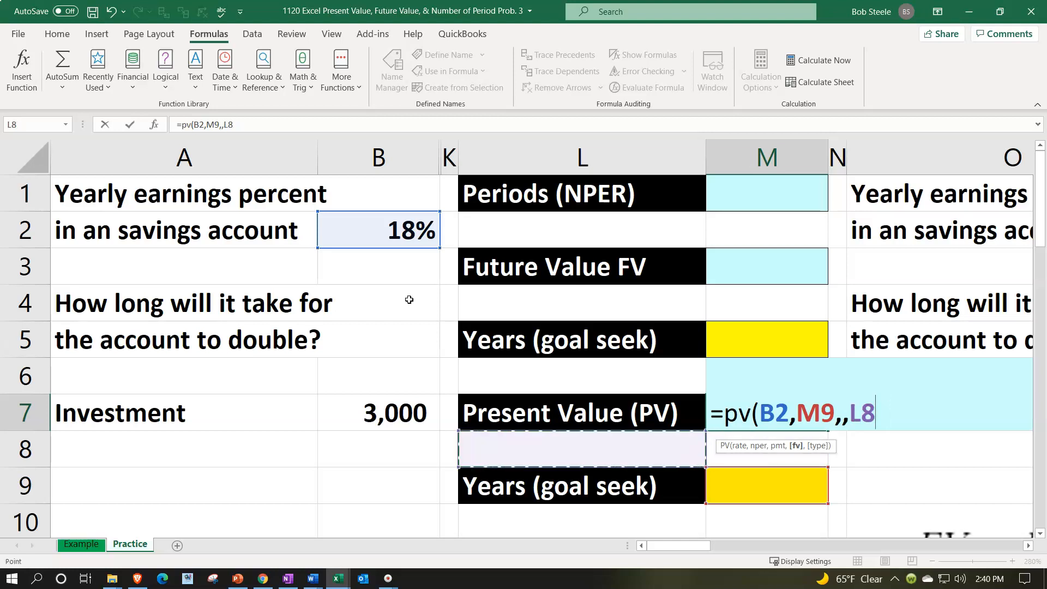
pyautogui.press('Up')
pyautogui.write('*2')
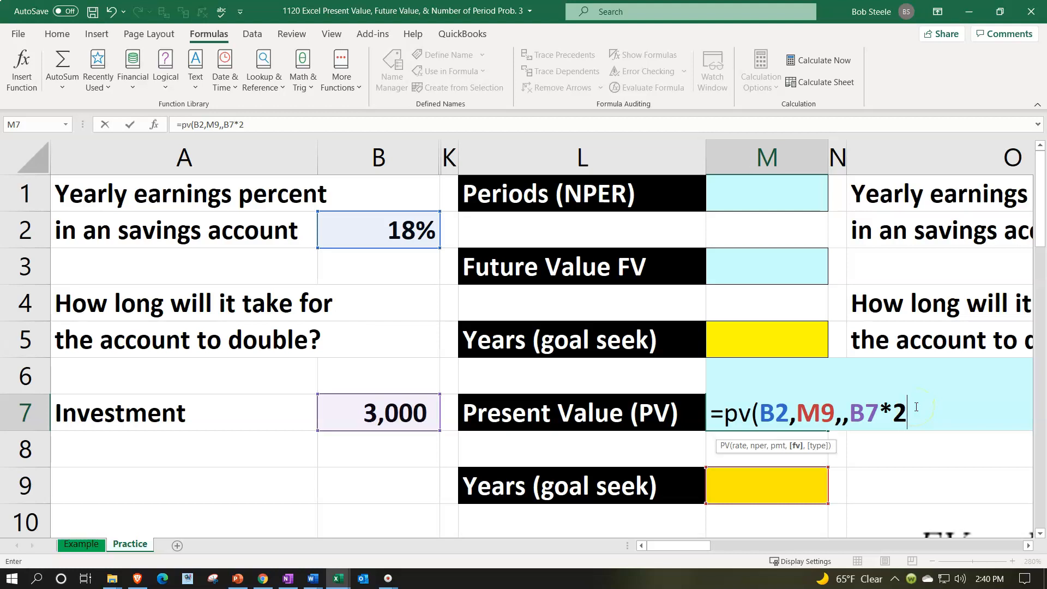
pyautogui.press('Return')
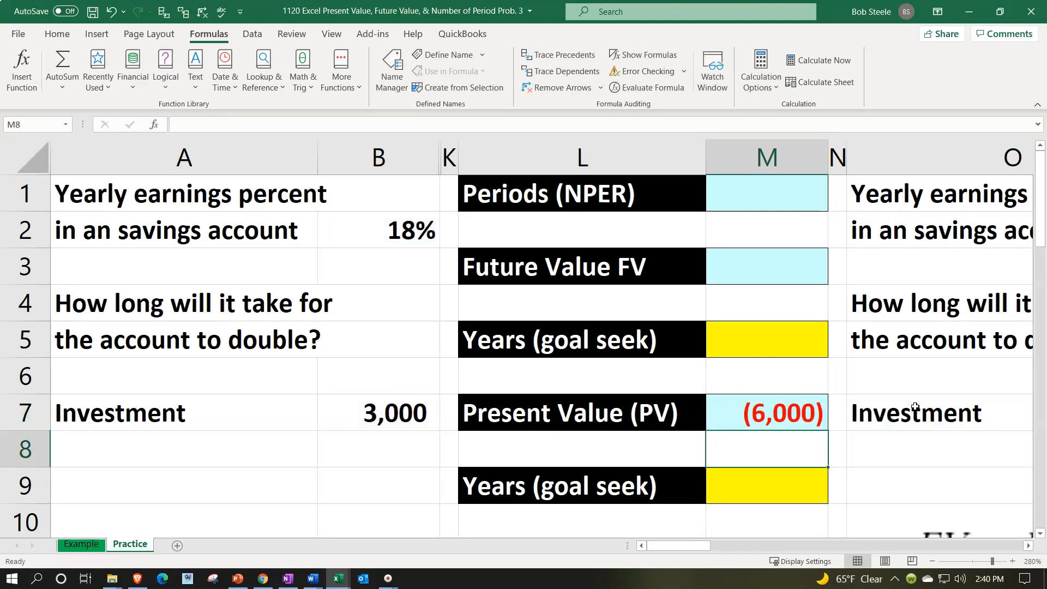
# Enter a trial value of 10 years in the goal seek cell M9
pyautogui.click(785, 413)
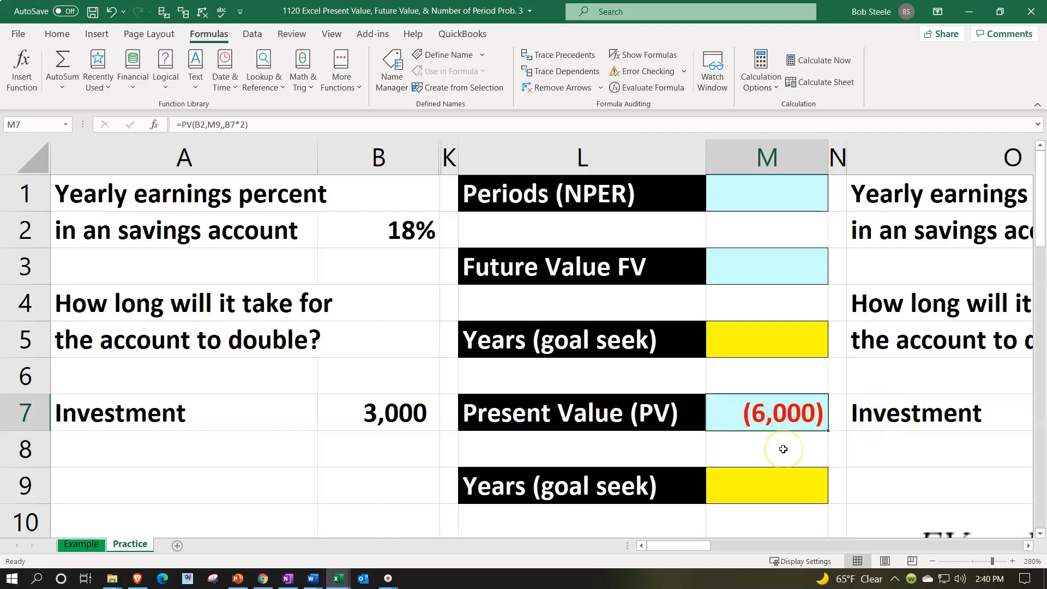
pyautogui.click(784, 481)
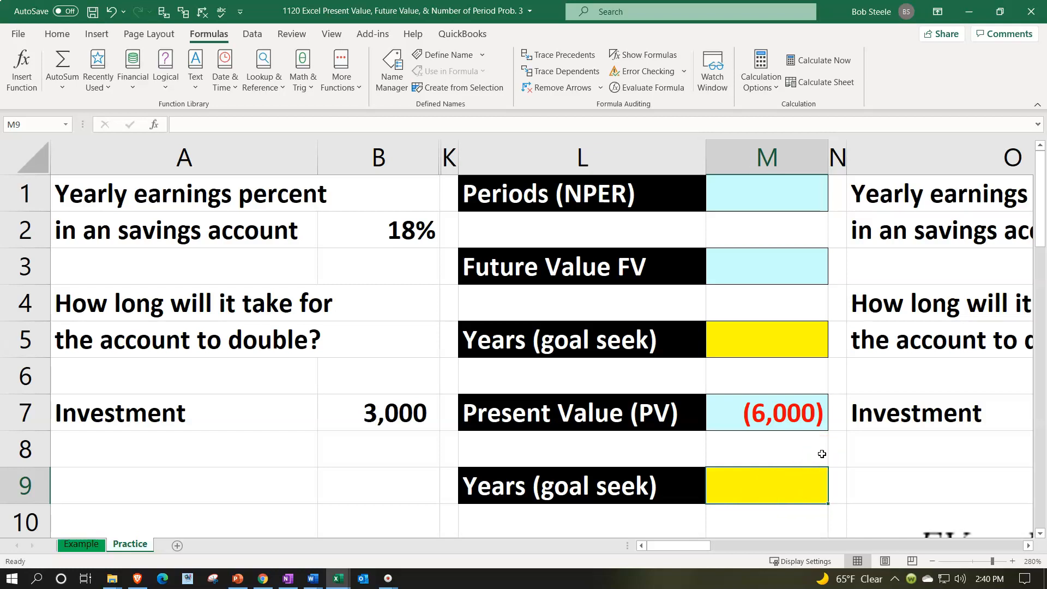
pyautogui.write('10')
pyautogui.press('Return')
pyautogui.click(822, 454)
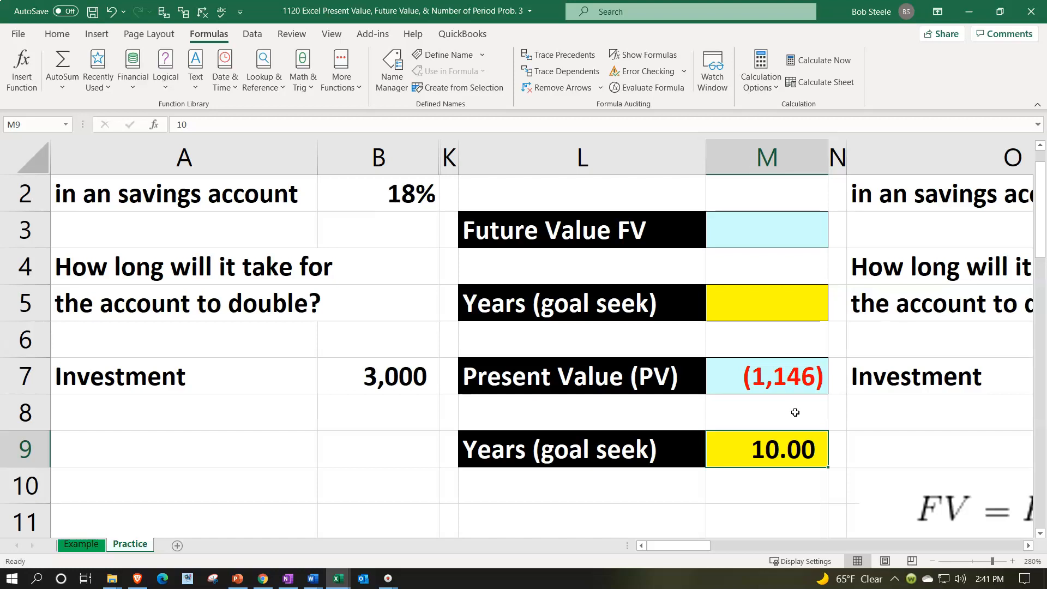
# Negate the present value formula in M7 so it reads =-PV(B2,M9,,B7*2)
pyautogui.doubleClick(758, 376)
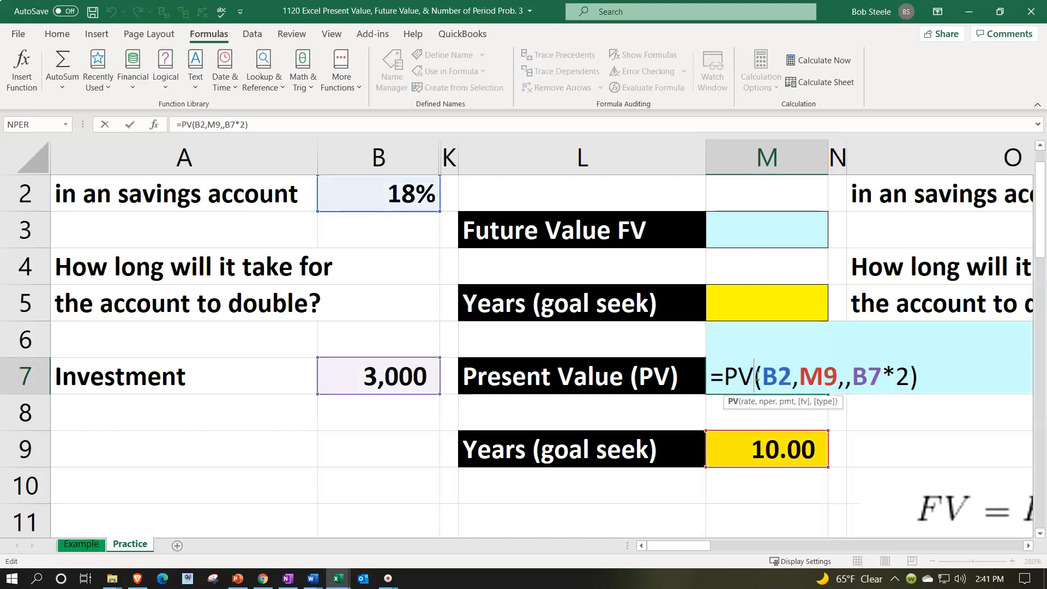
pyautogui.click(799, 369)
pyautogui.click(857, 367)
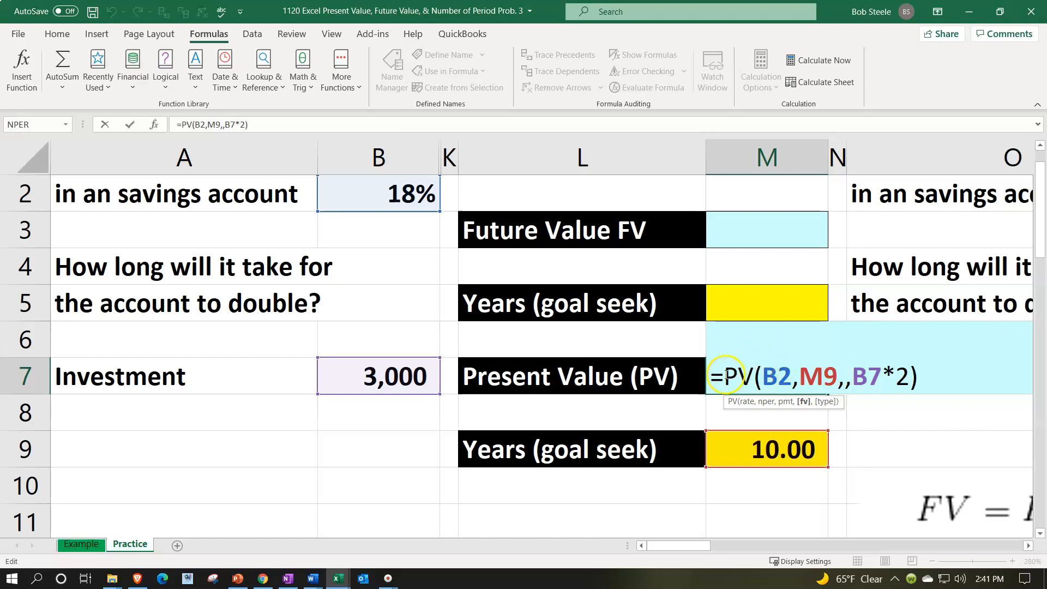
pyautogui.click(729, 401)
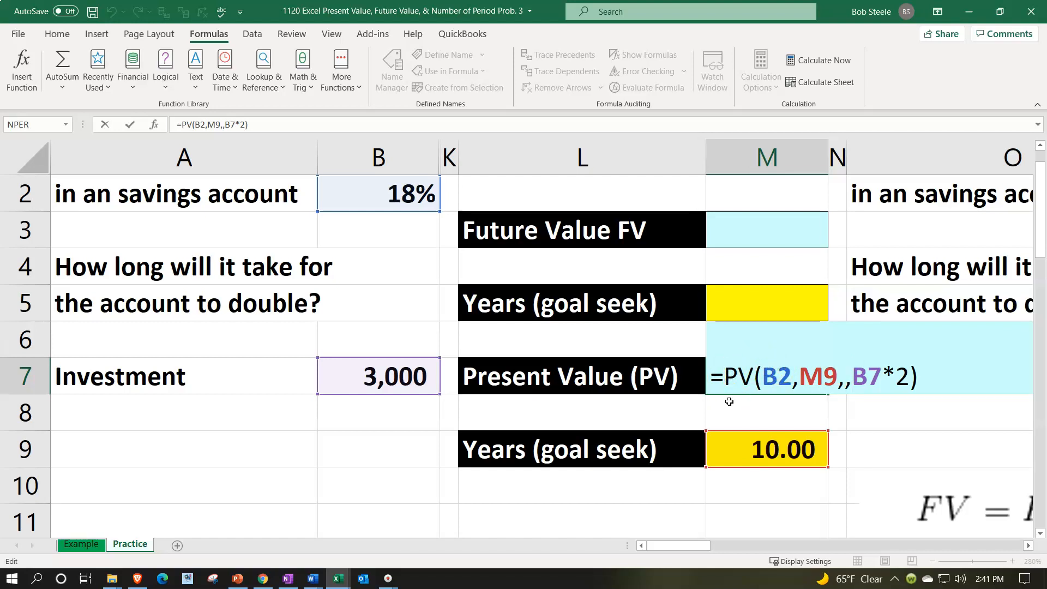
pyautogui.write('-')
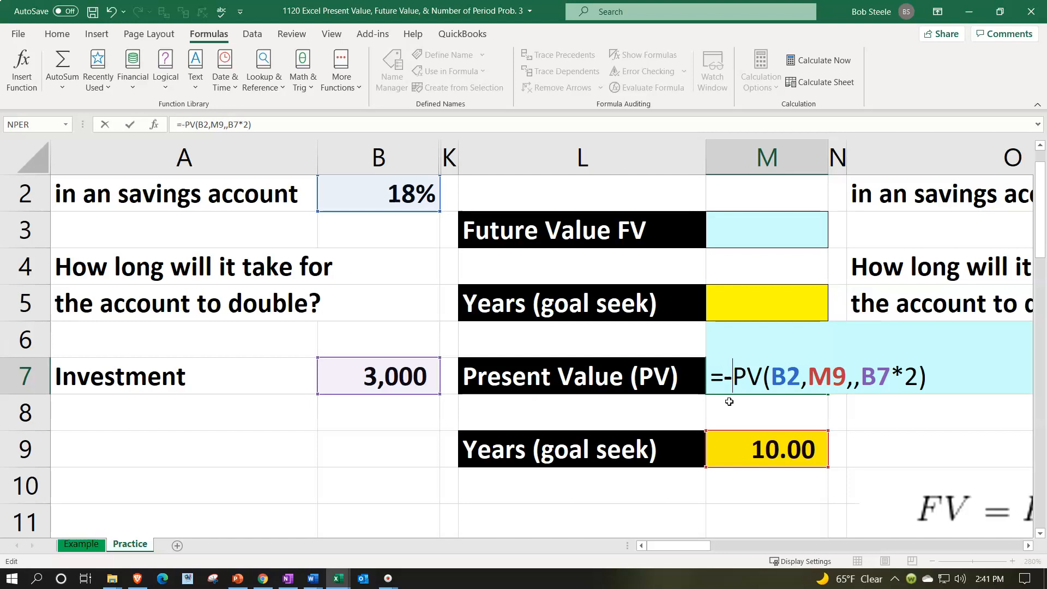
pyautogui.press('Return')
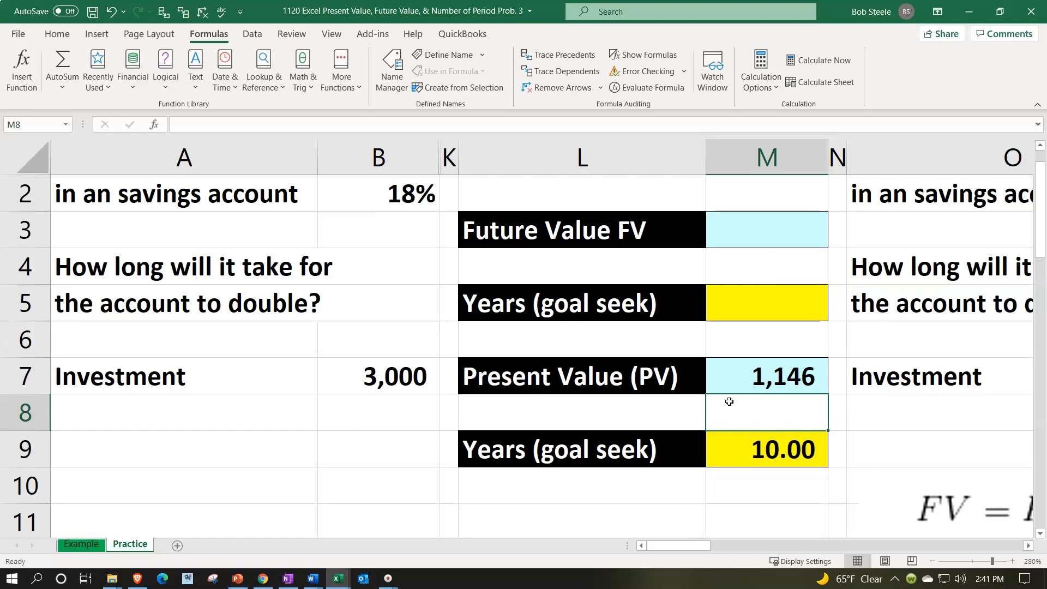
# Try 9, 7 and 6 years in turn in the goal seek cell M9
pyautogui.click(747, 438)
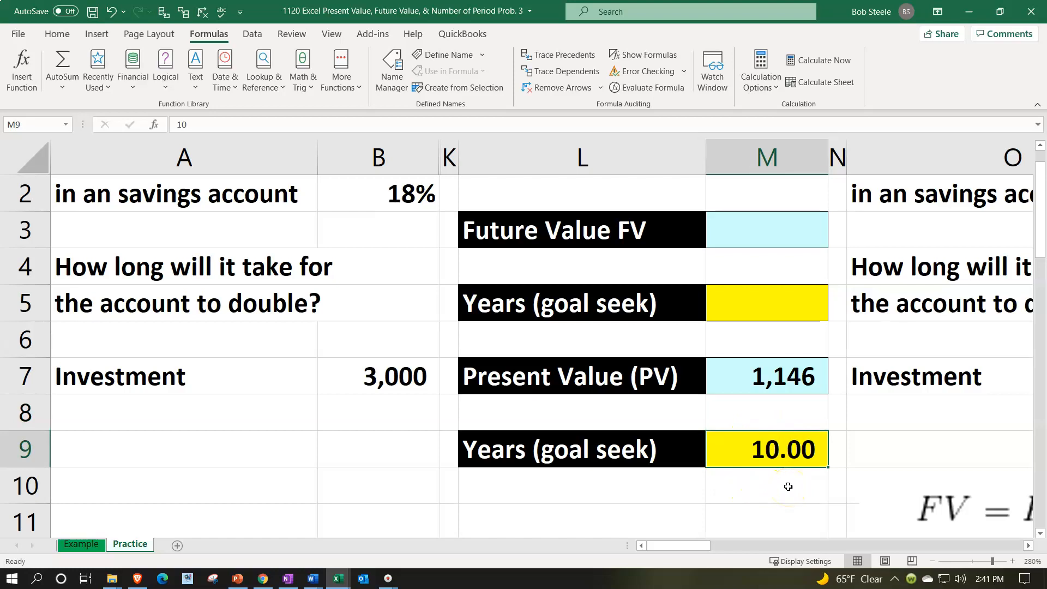
pyautogui.write('9')
pyautogui.press('Return')
pyautogui.press('Up')
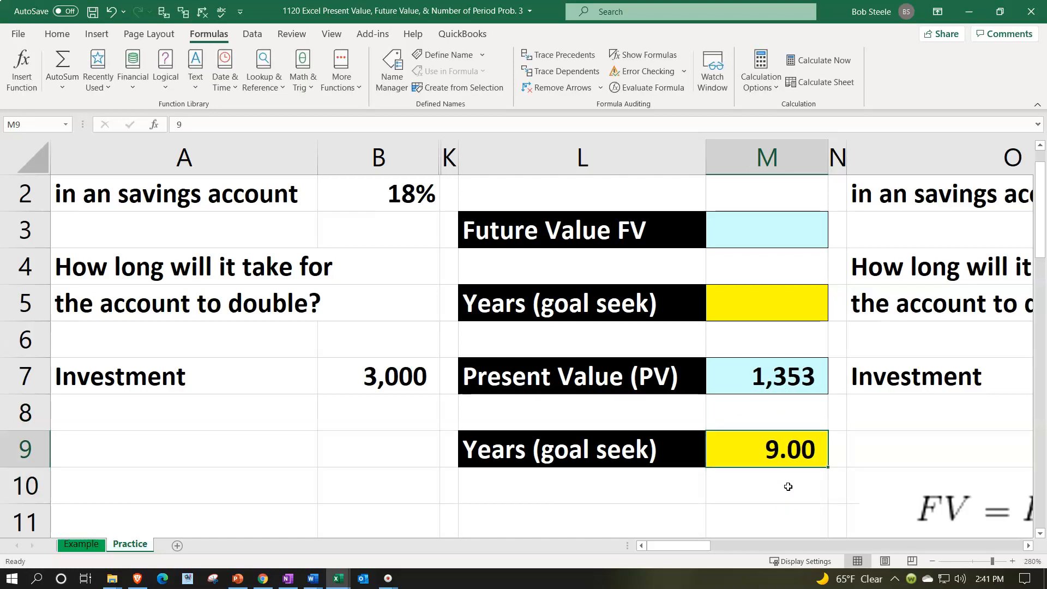
pyautogui.write('7')
pyautogui.press('Return')
pyautogui.press('Up')
pyautogui.write('6')
pyautogui.press('Return')
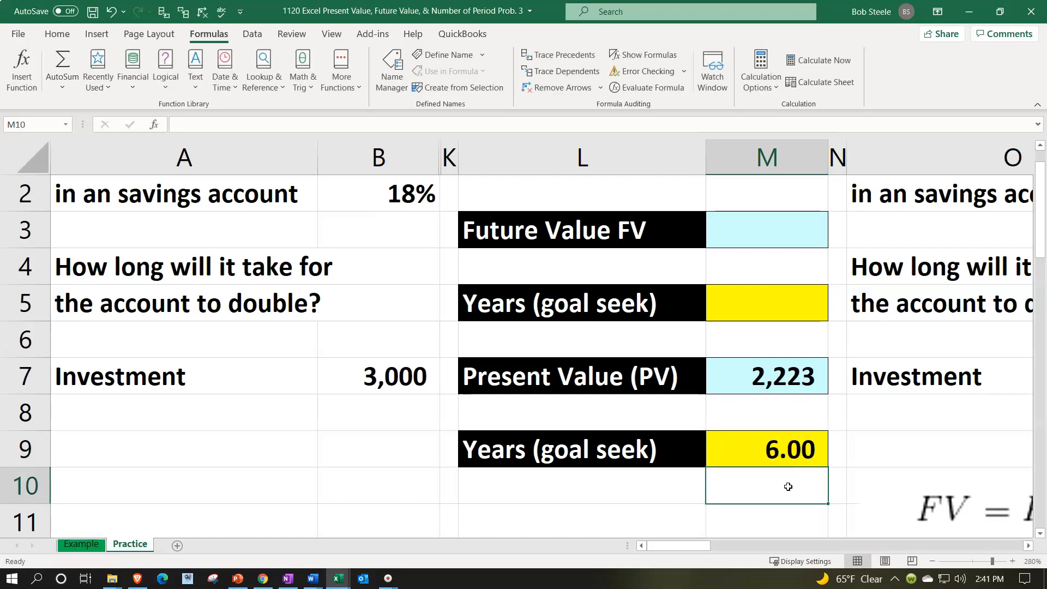
pyautogui.press('Up')
pyautogui.press('Return')
# Run Goal Seek to set present value cell M7 to 3000 by changing years cell M9, and accept the solution
pyautogui.click(252, 38)
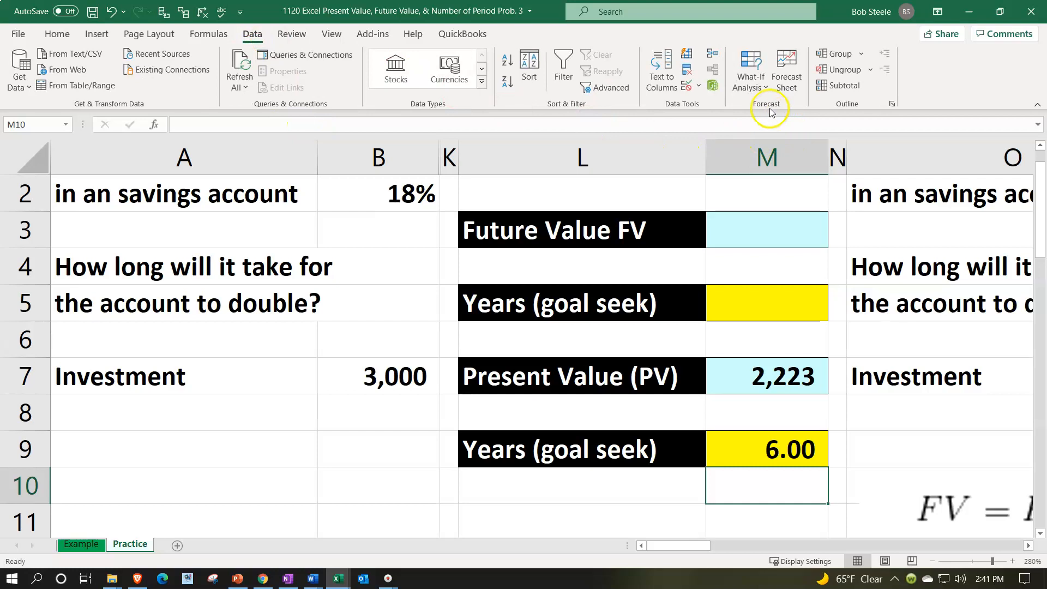
pyautogui.click(751, 81)
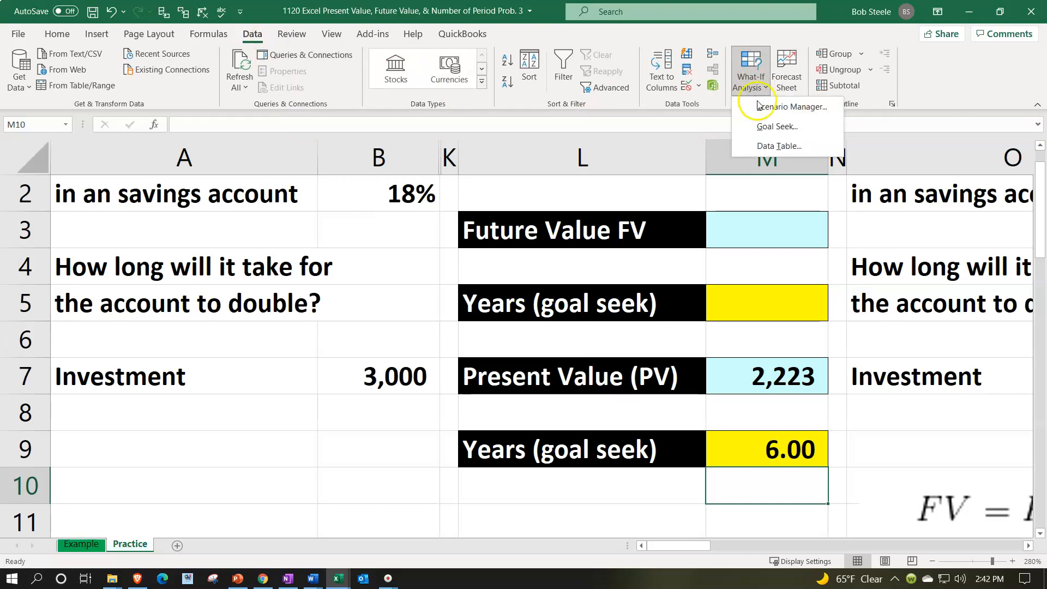
pyautogui.click(769, 127)
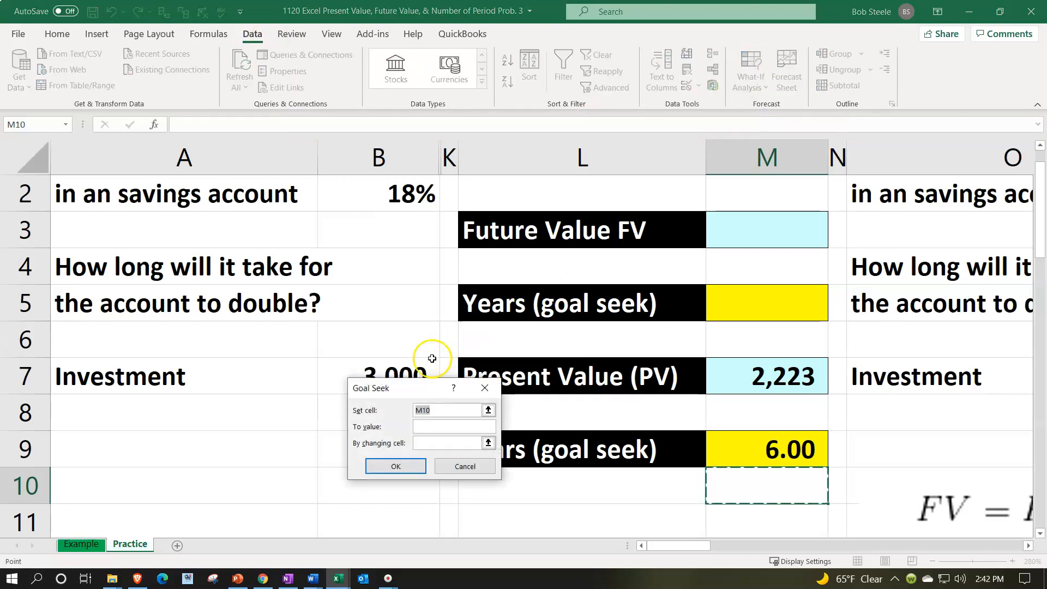
pyautogui.moveTo(414, 393); pyautogui.dragTo(350, 415)
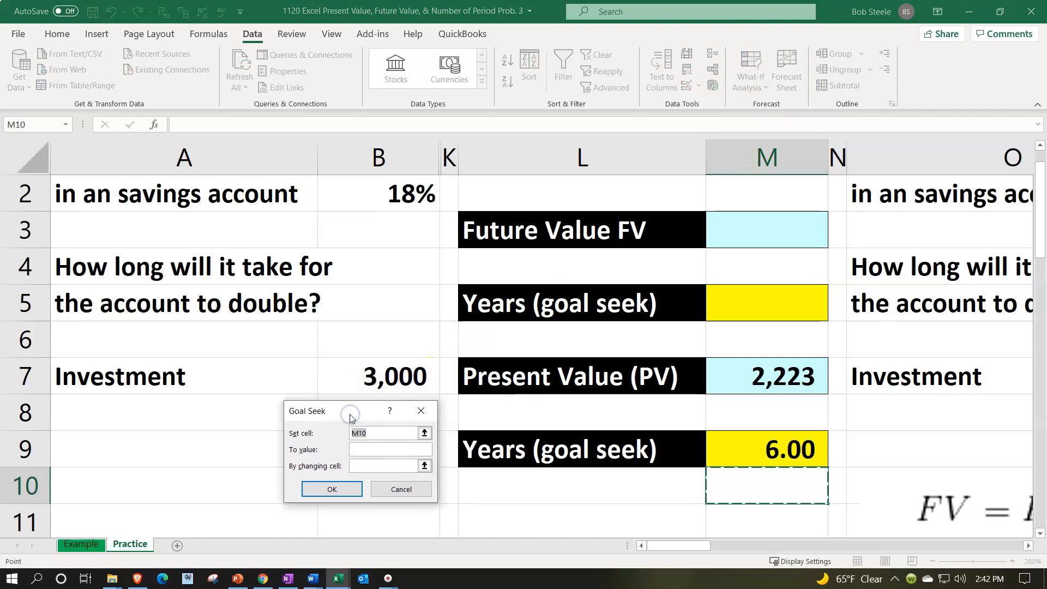
pyautogui.click(761, 375)
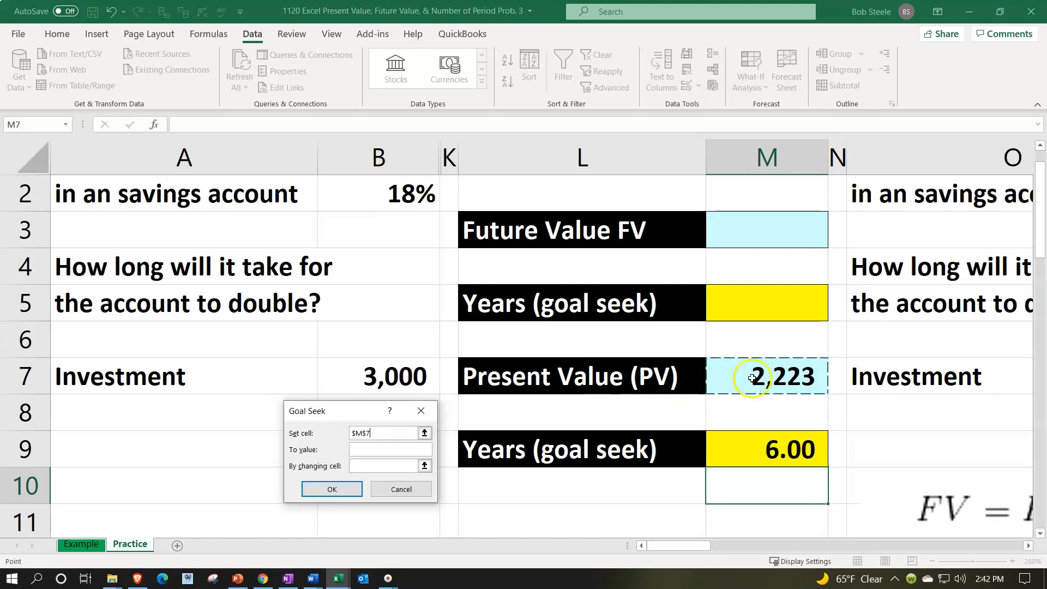
pyautogui.click(399, 449)
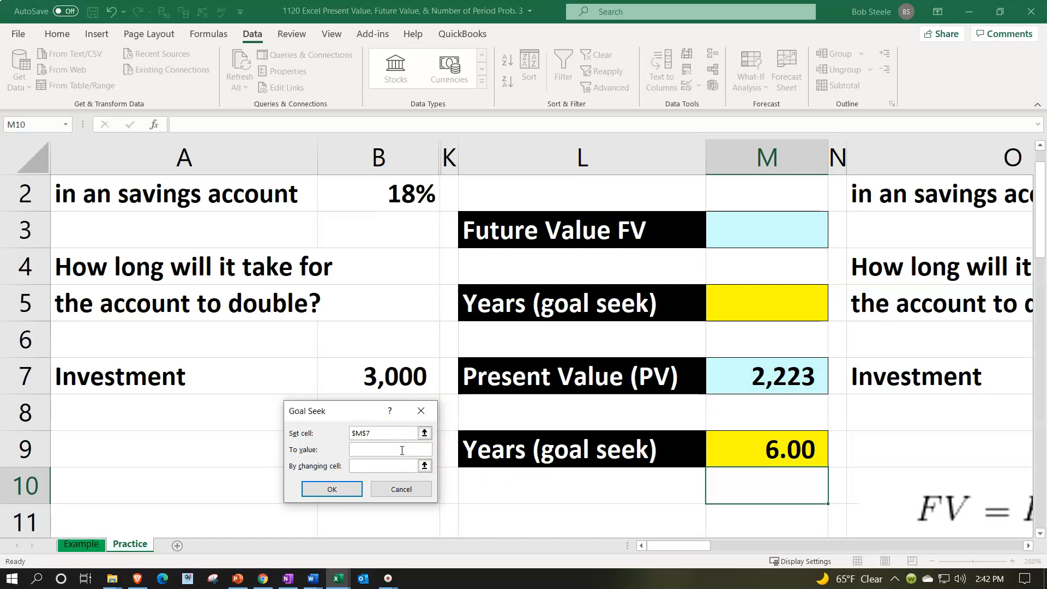
pyautogui.write('3000')
pyautogui.click(395, 465)
pyautogui.click(759, 437)
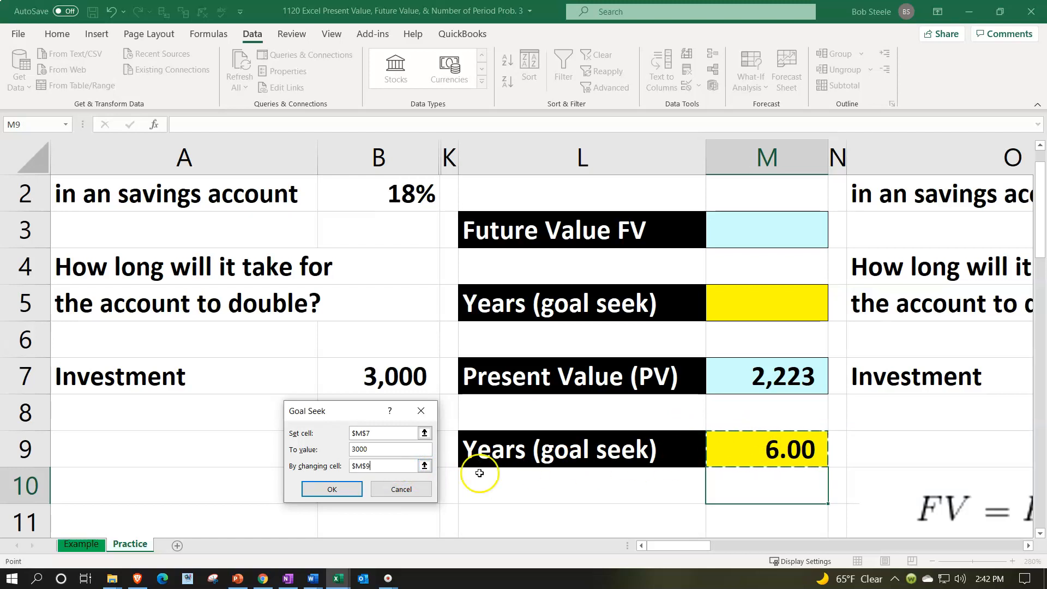
pyautogui.click(346, 490)
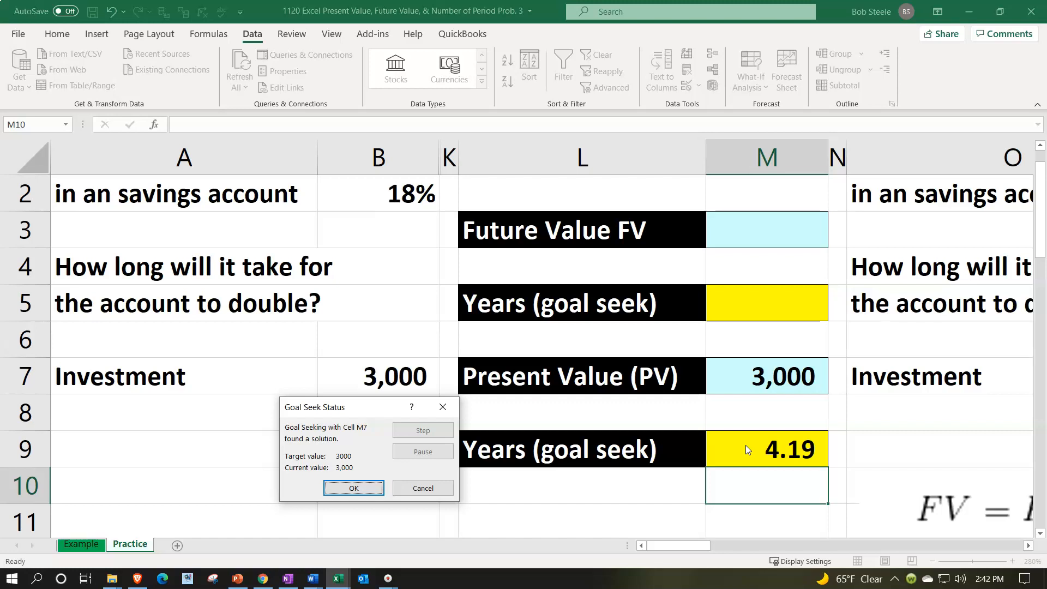
pyautogui.click(354, 486)
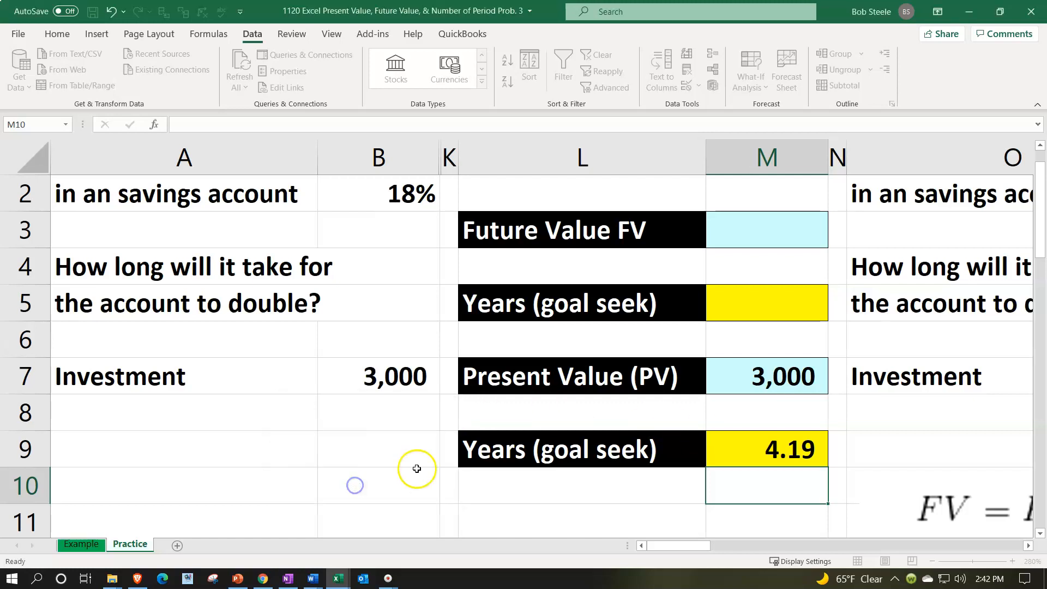
pyautogui.scroll(1, 451, 528)
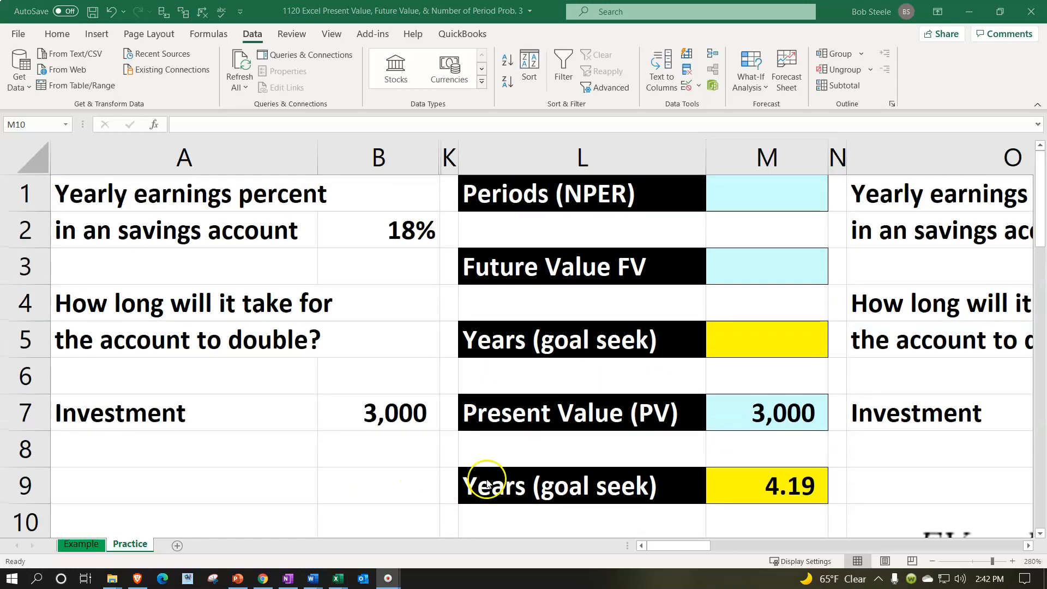
# Start an FV formula in the future value cell M3, using the 18% in B2 as the rate
pyautogui.click(741, 266)
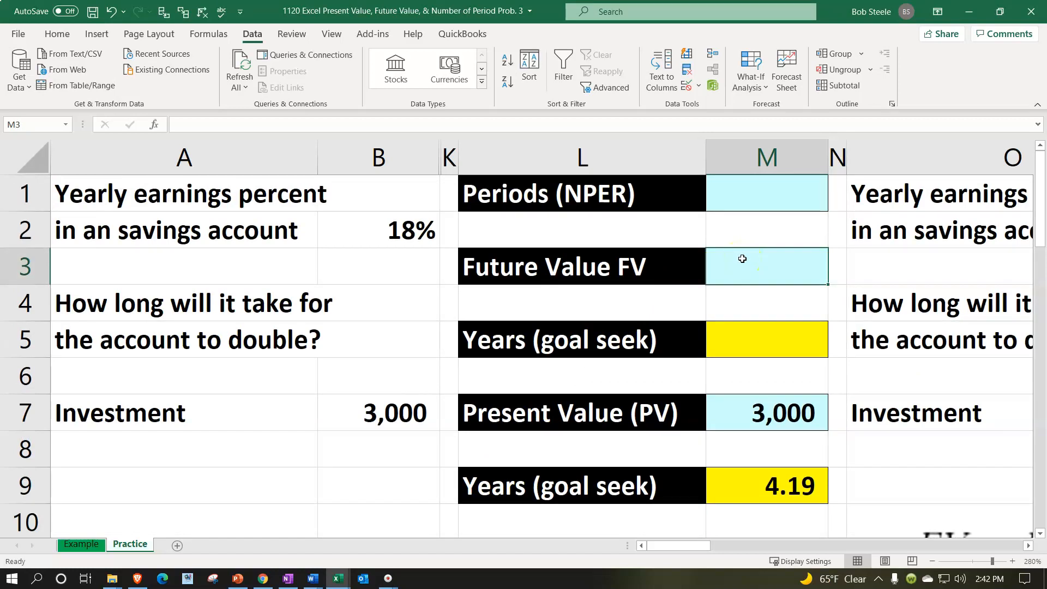
pyautogui.click(376, 406)
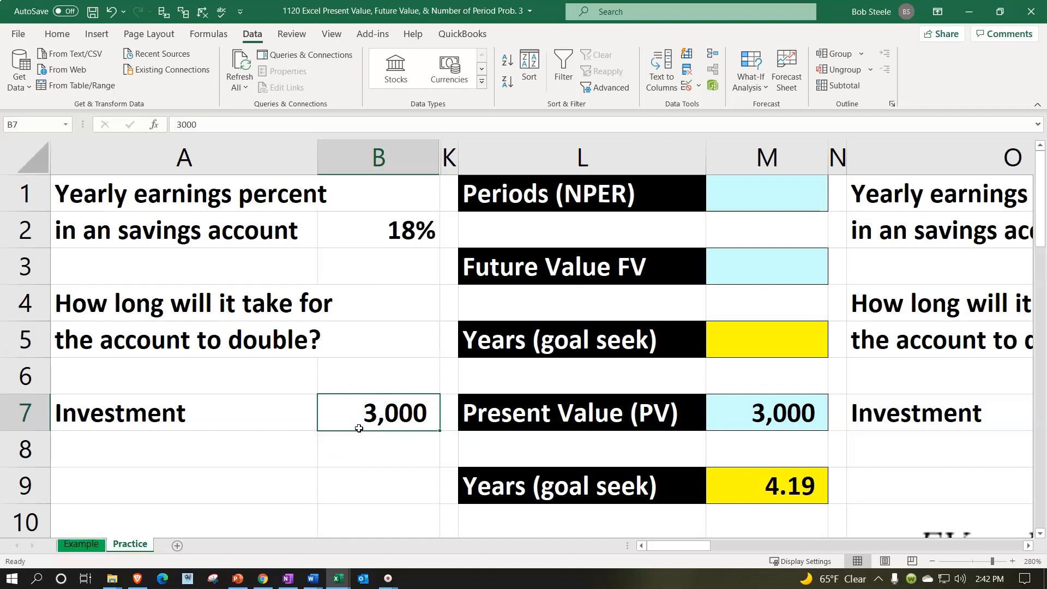
pyautogui.click(736, 263)
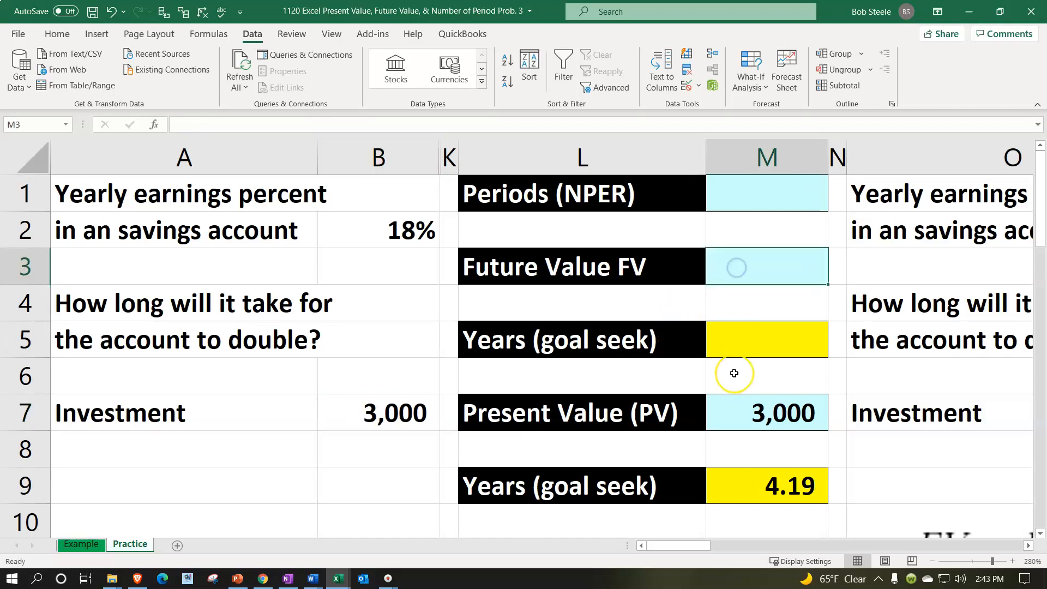
pyautogui.write('=fv')
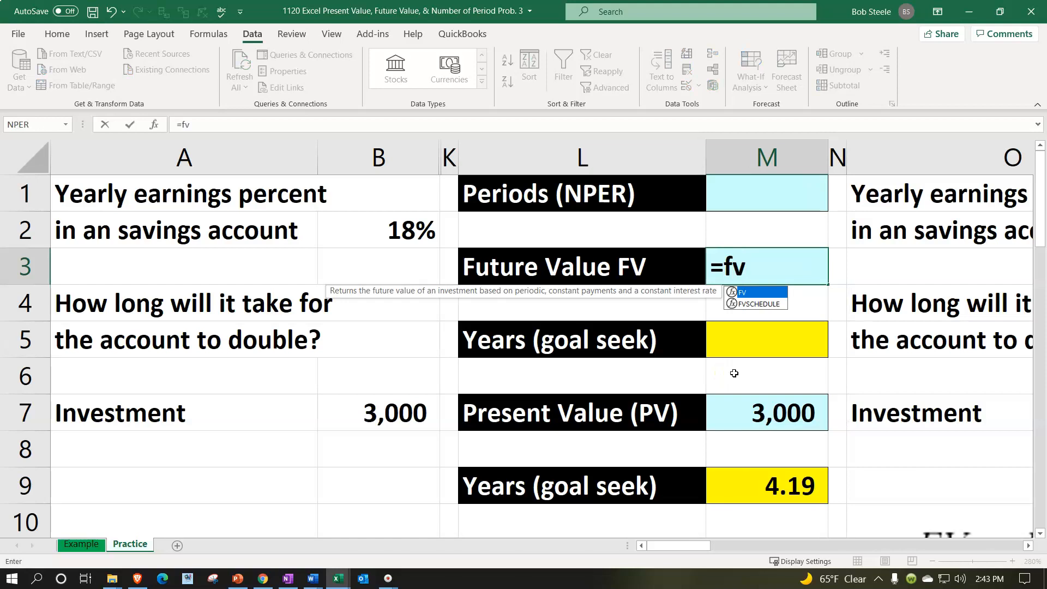
pyautogui.click(743, 294)
pyautogui.doubleClick(743, 295)
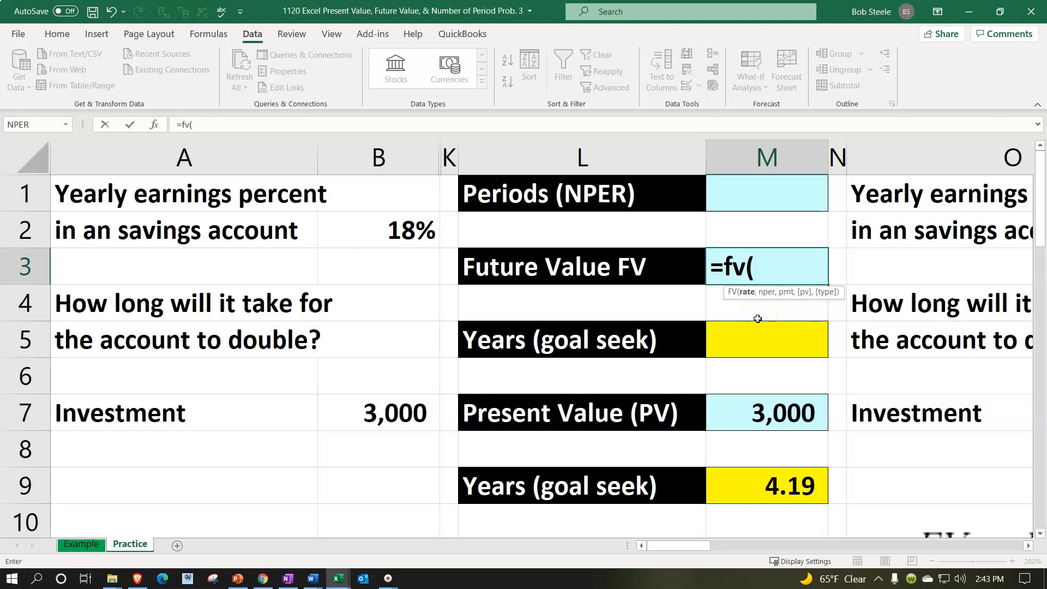
pyautogui.press('Left')
pyautogui.press('Left')
pyautogui.press('Left')
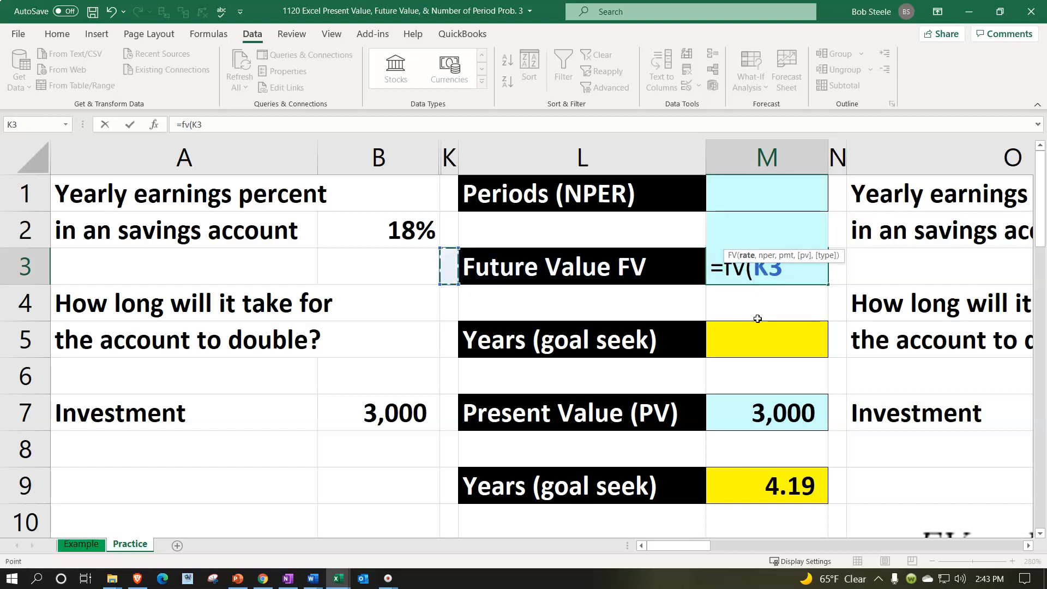
pyautogui.press('Up')
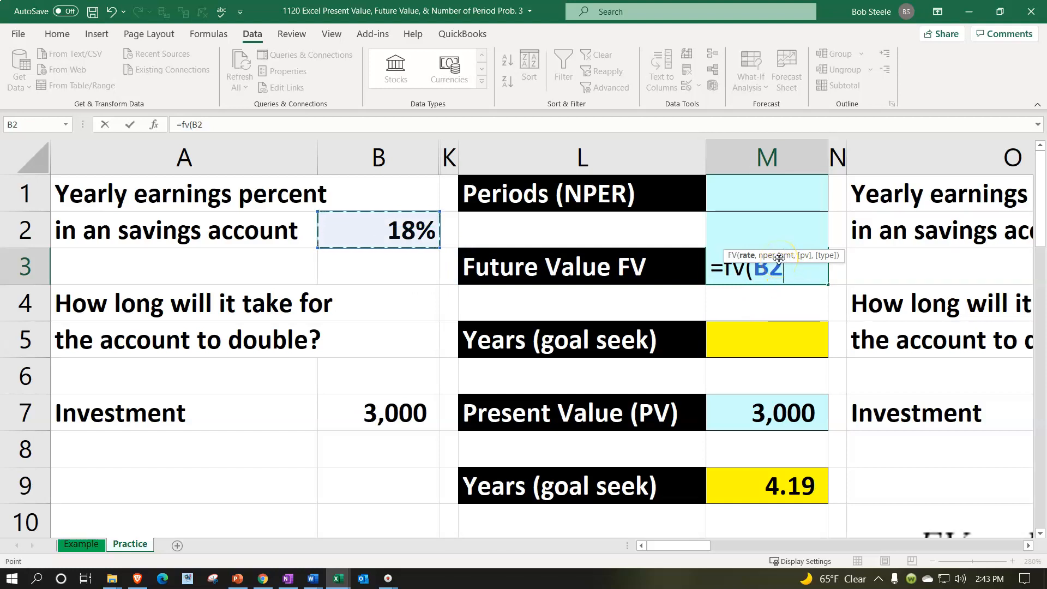
pyautogui.write(',')
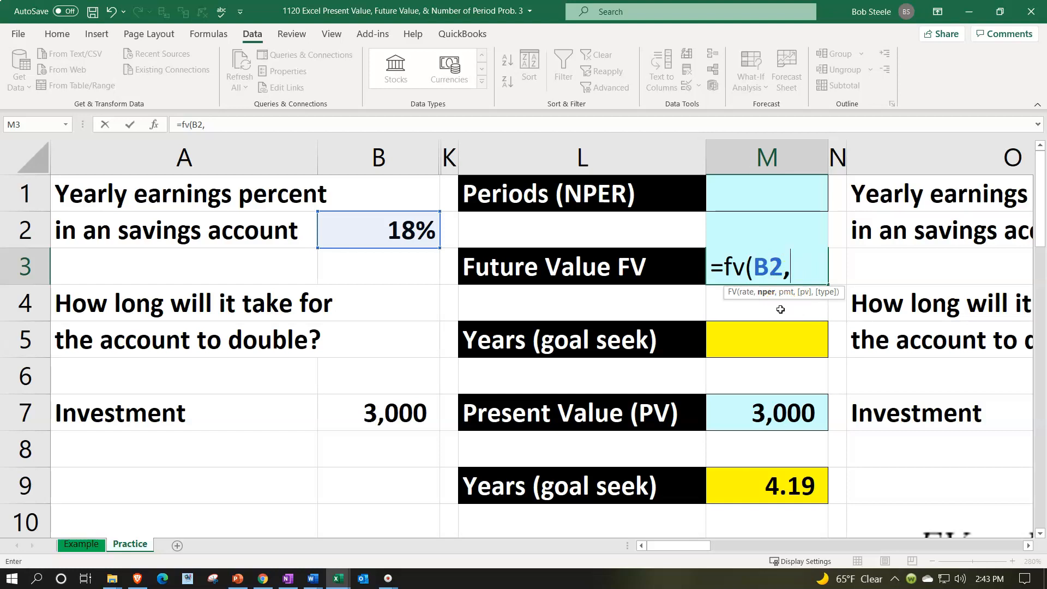
# Complete the FV formula in M3 as =FV(B2,M5,,B7), with M5 as the periods, no payment and B7 as the present value
pyautogui.press('Down')
pyautogui.press('Down')
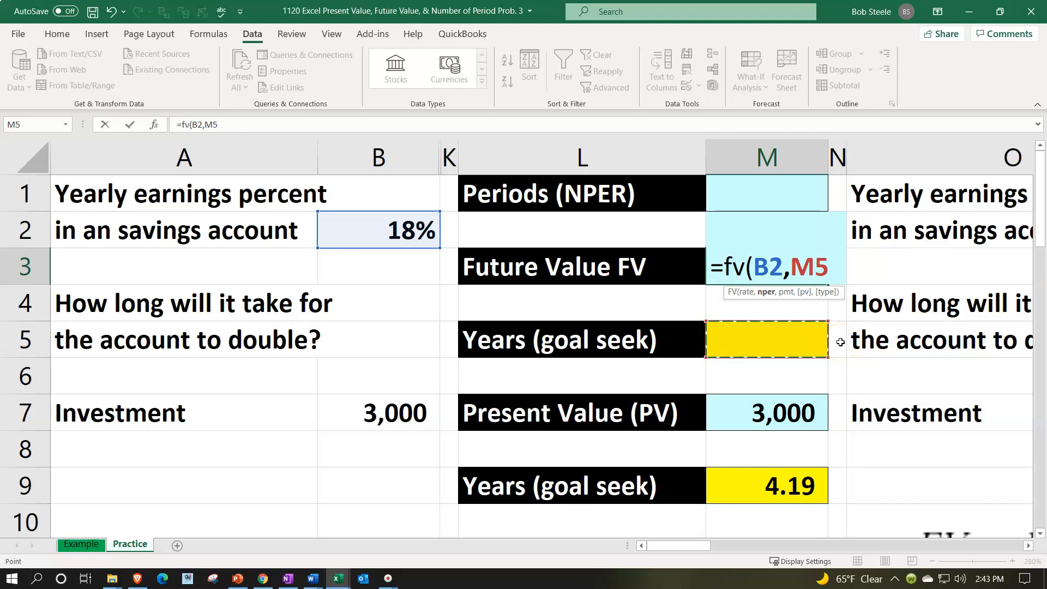
pyautogui.write(',')
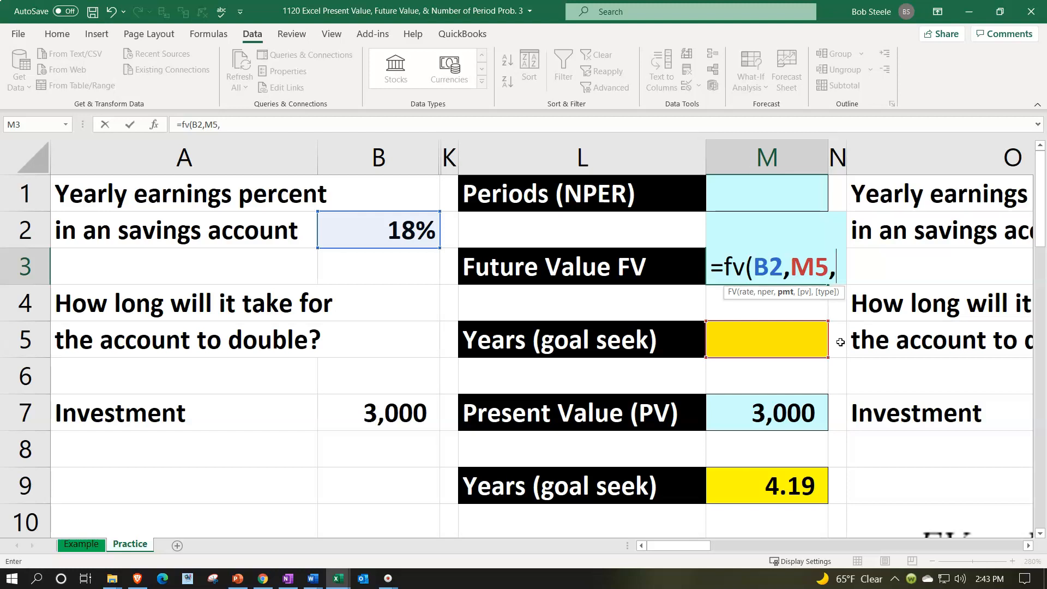
pyautogui.write(',')
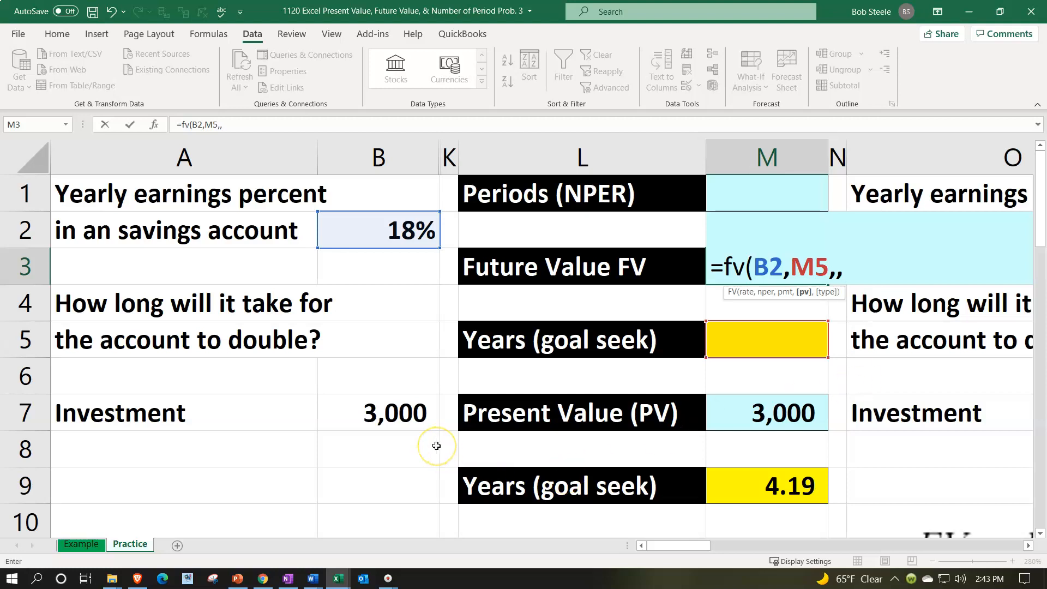
pyautogui.press('Down')
pyautogui.press('Down')
pyautogui.press('Down')
pyautogui.press('Down')
pyautogui.press('Left')
pyautogui.press('Left')
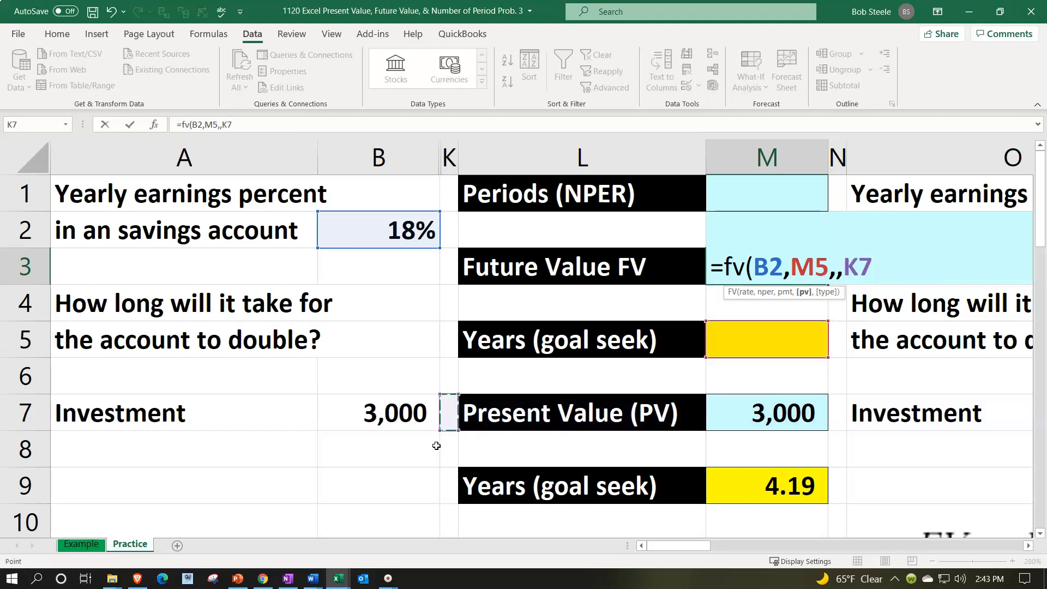
pyautogui.press('Left')
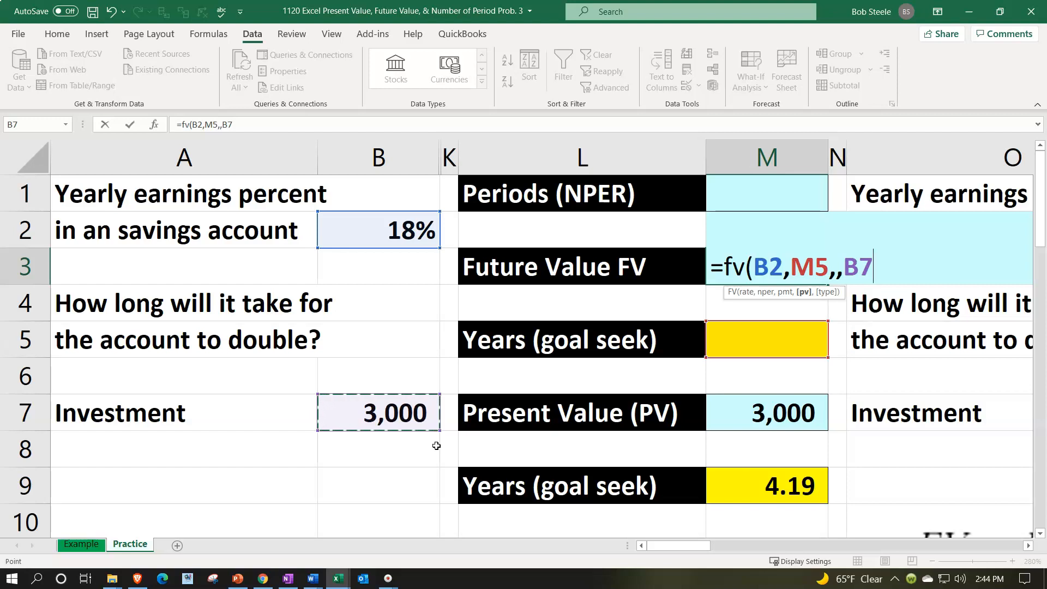
pyautogui.press('Return')
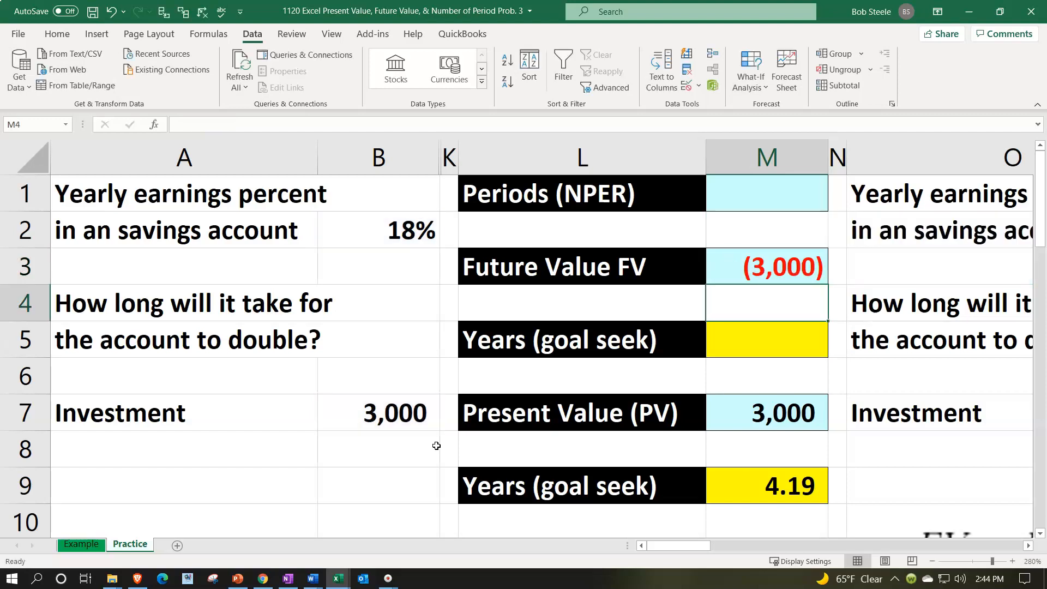
# Enter a trial value of 10 years in the goal seek cell M5
pyautogui.click(735, 331)
pyautogui.write('10')
pyautogui.press('Return')
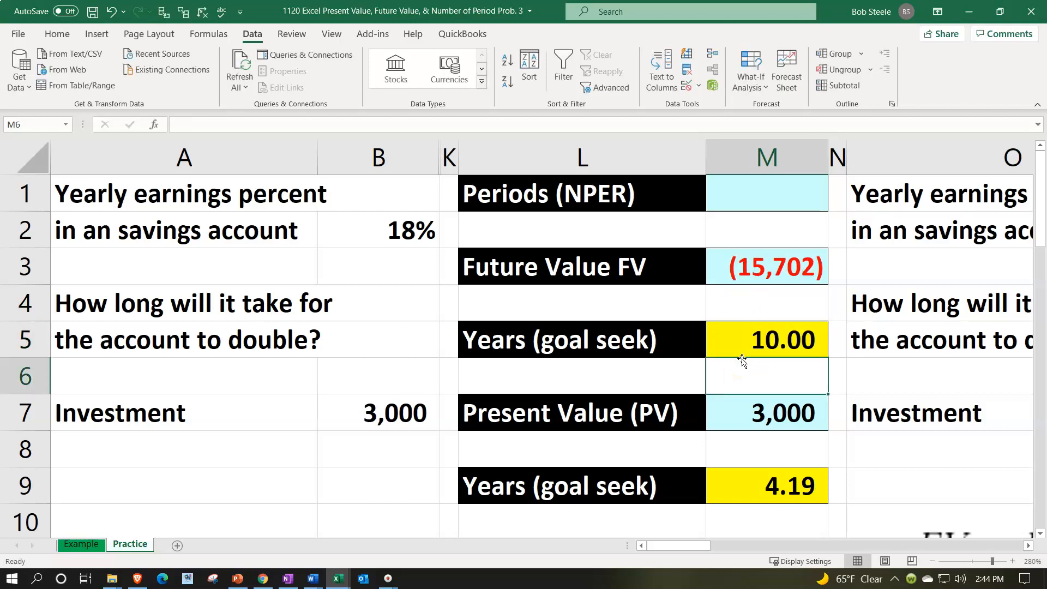
pyautogui.press('Up')
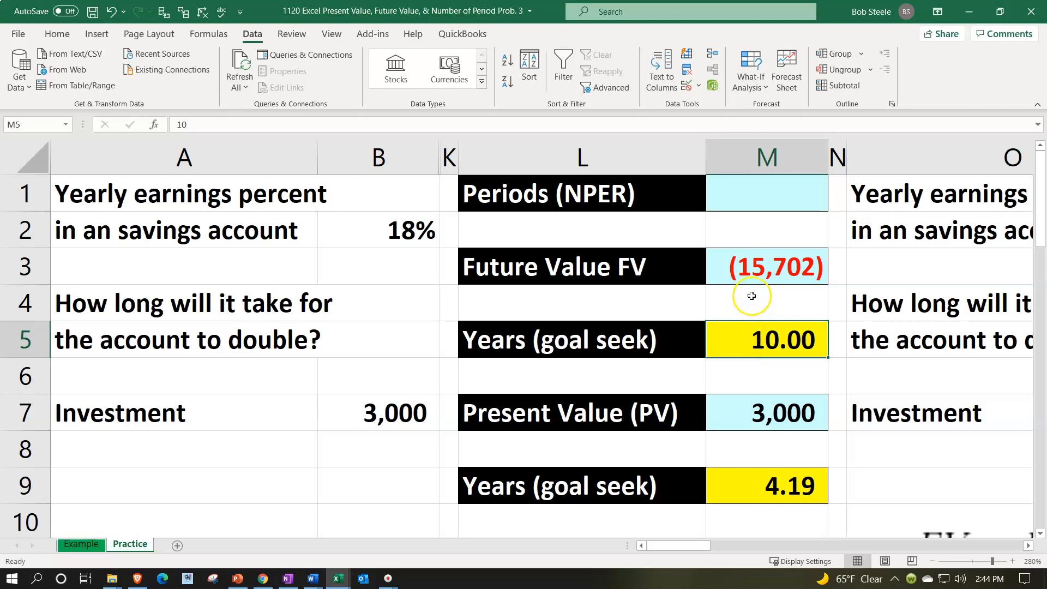
# Negate the future value formula in M3 so it reads =-FV(B2,M5,,B7)
pyautogui.doubleClick(748, 268)
pyautogui.click(799, 266)
pyautogui.click(849, 260)
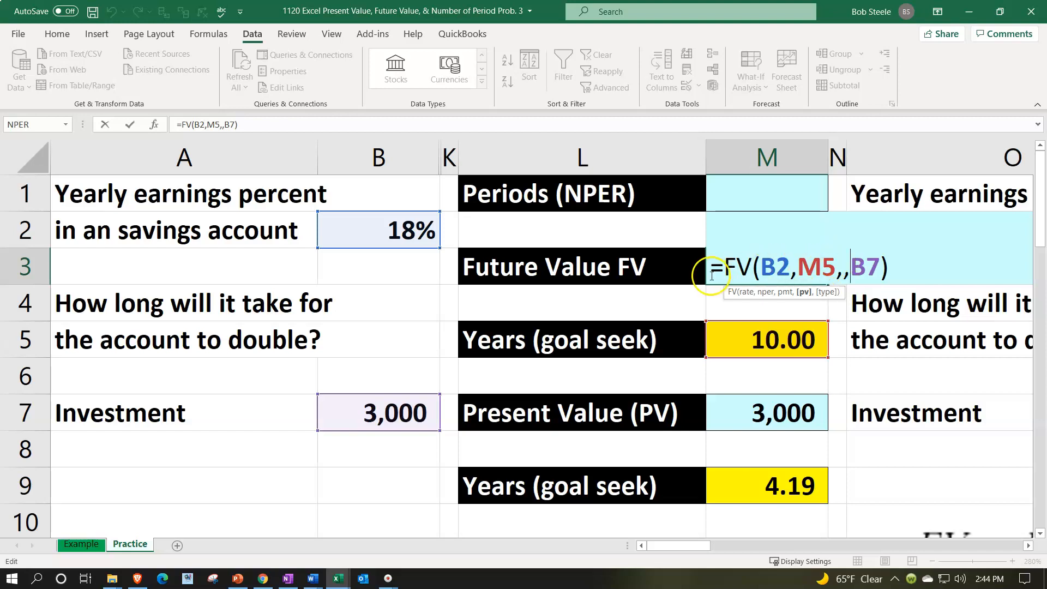
pyautogui.click(727, 265)
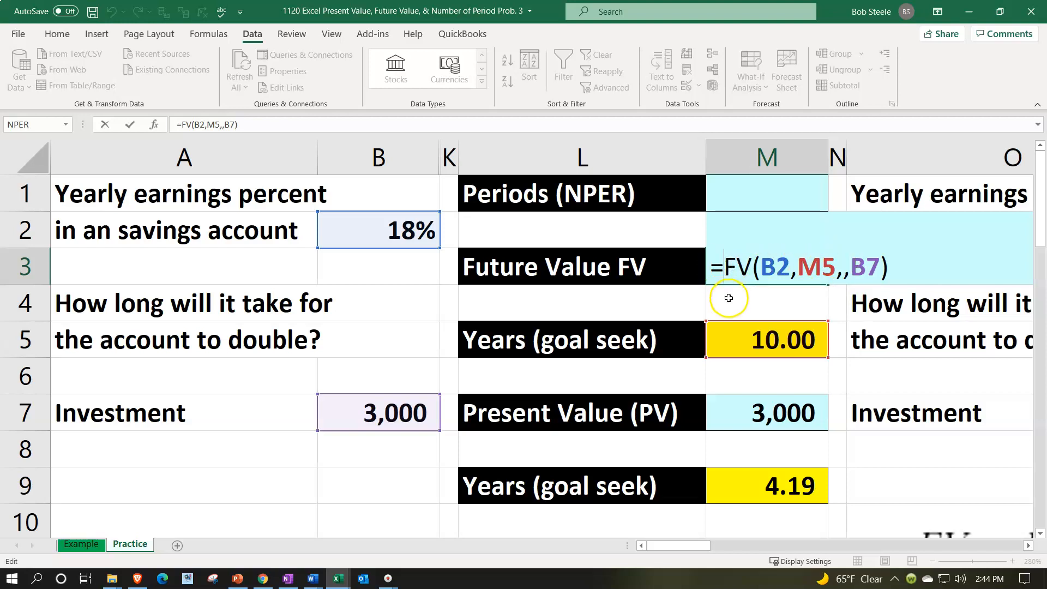
pyautogui.write('-')
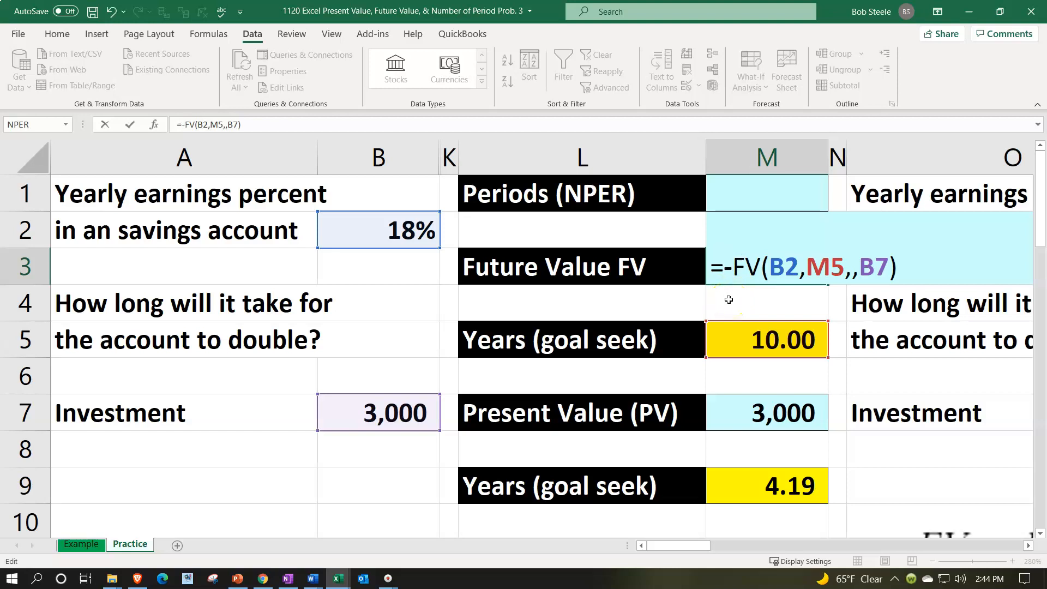
pyautogui.press('Return')
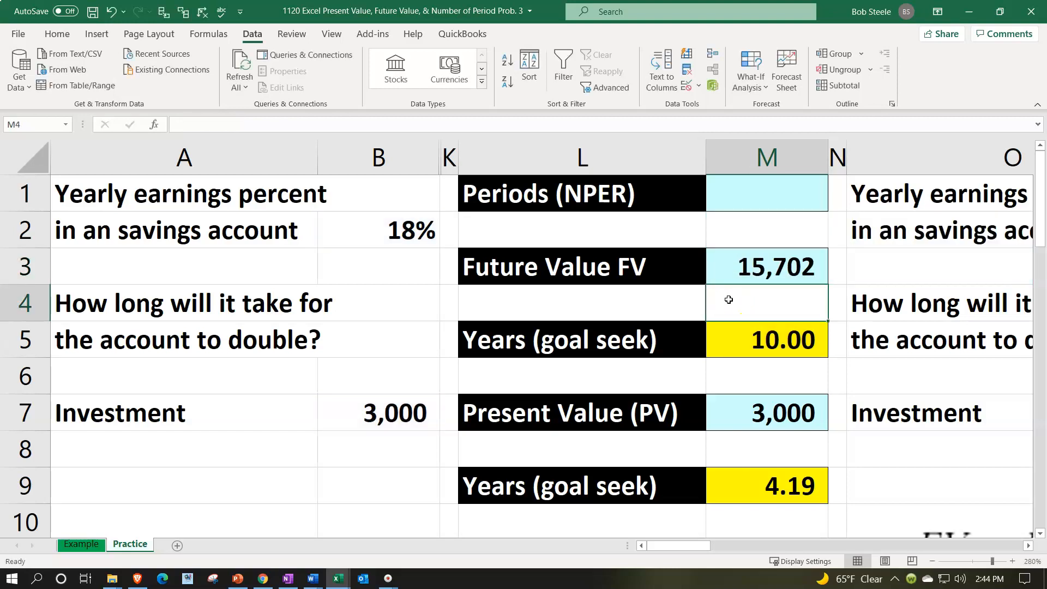
# Try 8, 7 and 6 years in turn in the goal seek cell M5
pyautogui.press('Down')
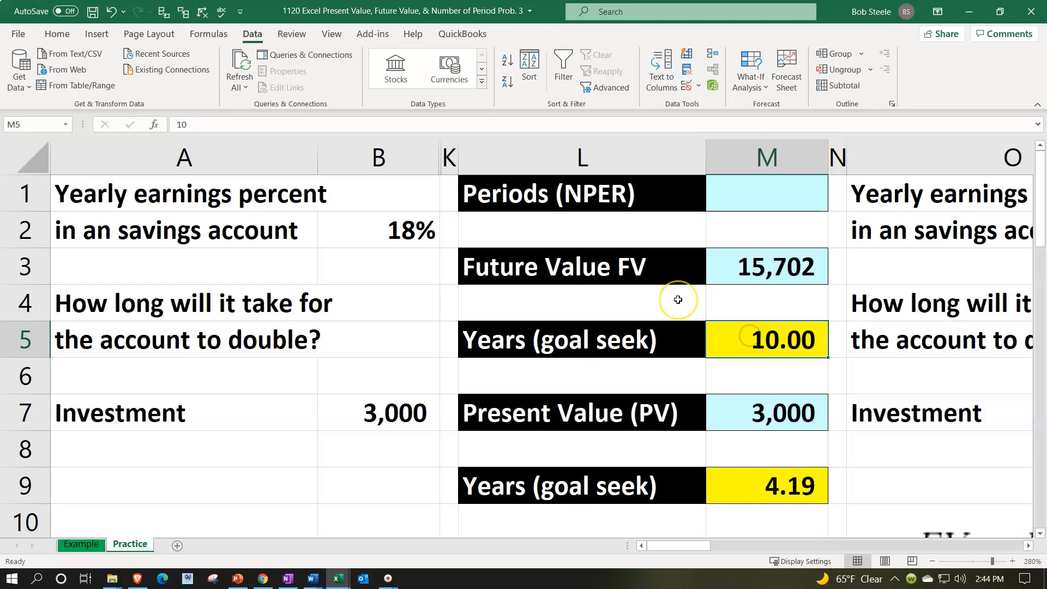
pyautogui.write('8')
pyautogui.press('Return')
pyautogui.press('Up')
pyautogui.write('7')
pyautogui.press('Return')
pyautogui.press('Up')
pyautogui.write('6')
pyautogui.press('Return')
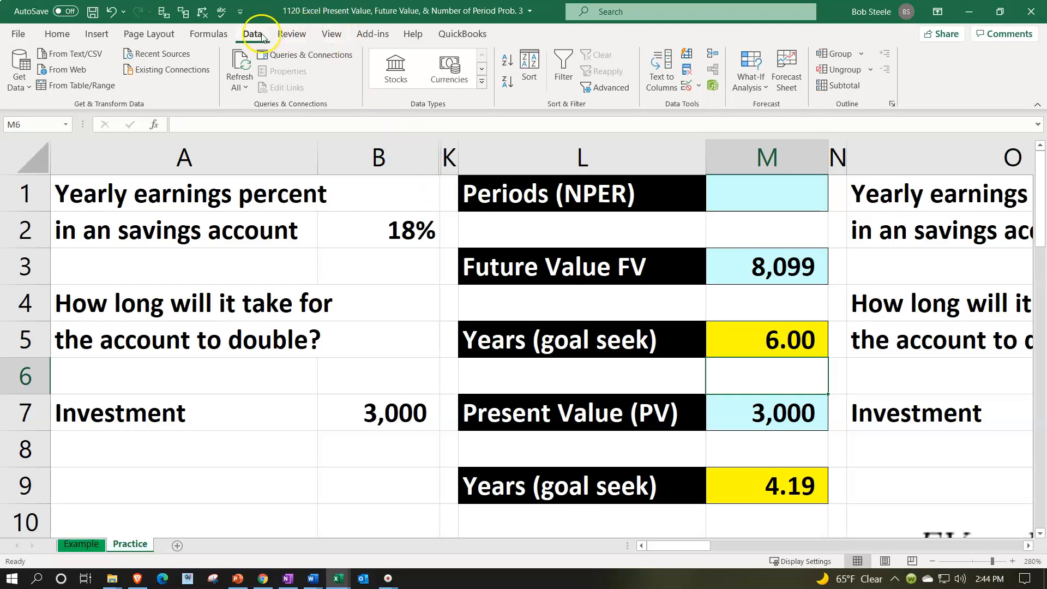
# Run Goal Seek to set future value cell M3 to 6000 by changing years cell M5, accept the solution, and review the M3 formula
pyautogui.click(754, 83)
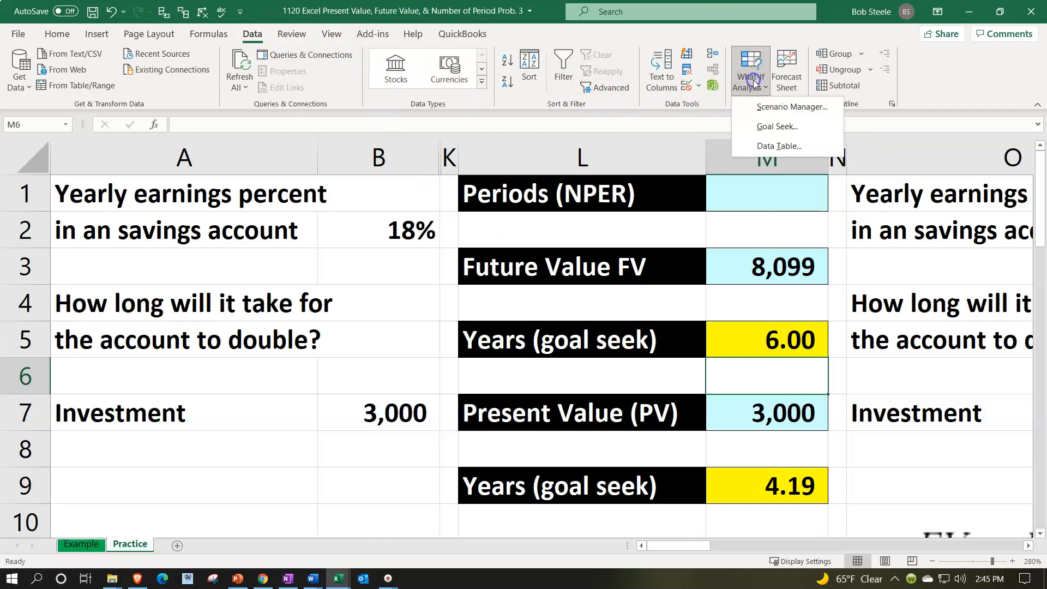
pyautogui.click(762, 123)
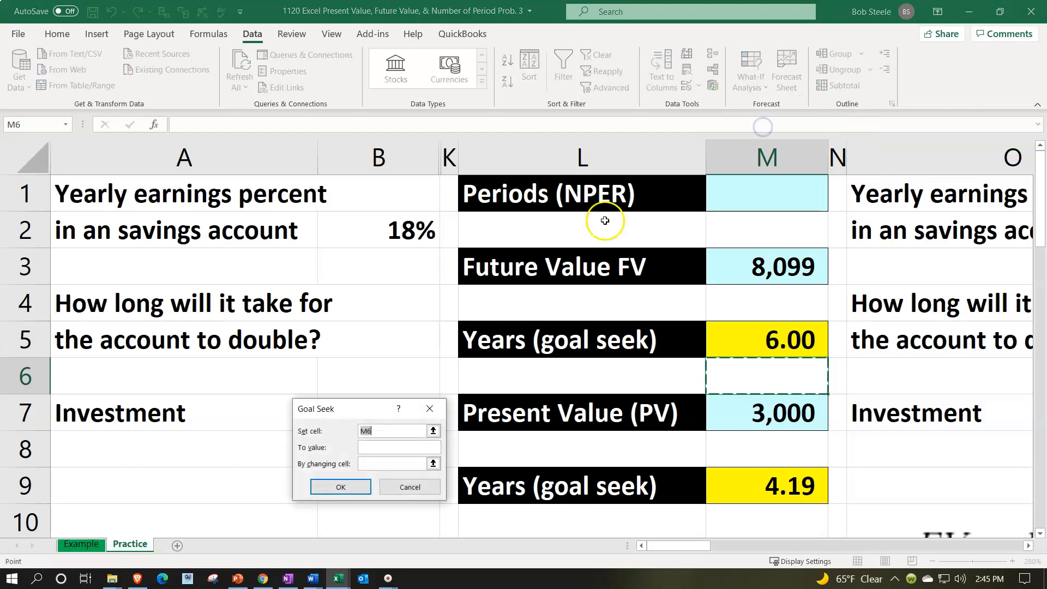
pyautogui.moveTo(356, 408); pyautogui.dragTo(351, 286)
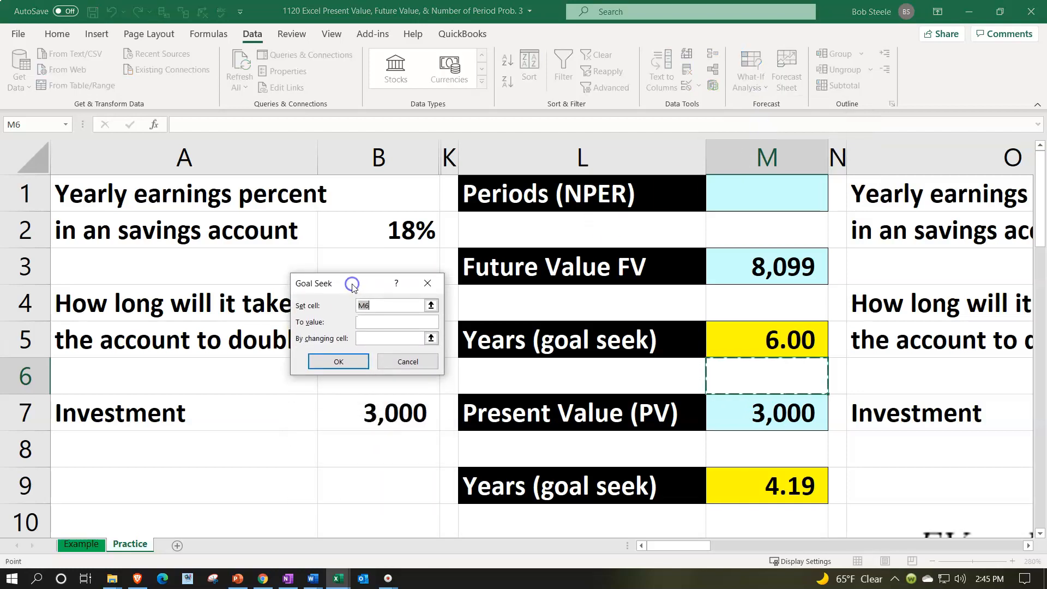
pyautogui.click(749, 262)
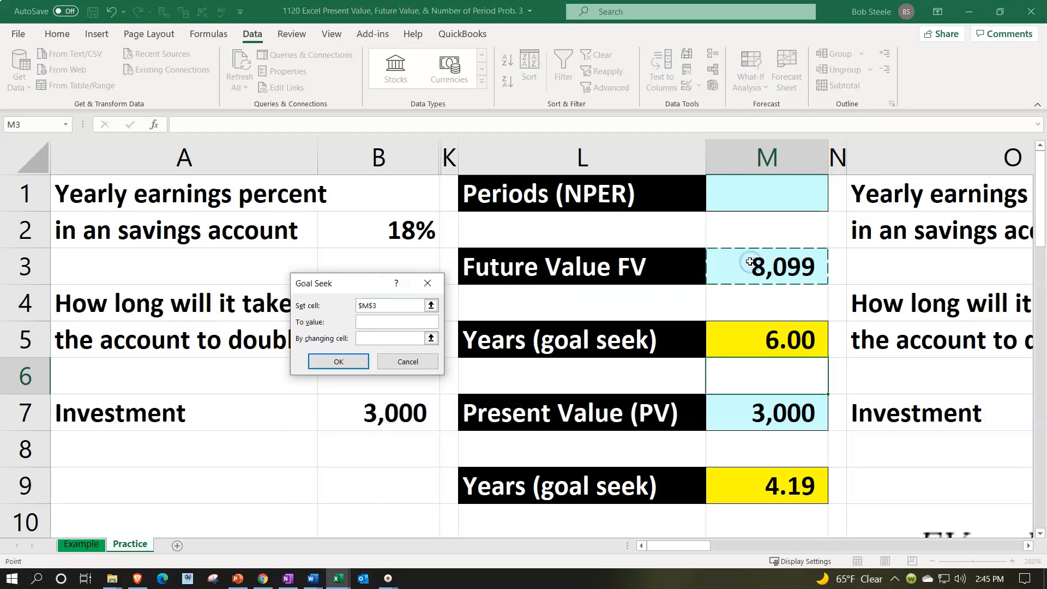
pyautogui.click(388, 321)
pyautogui.write('6000')
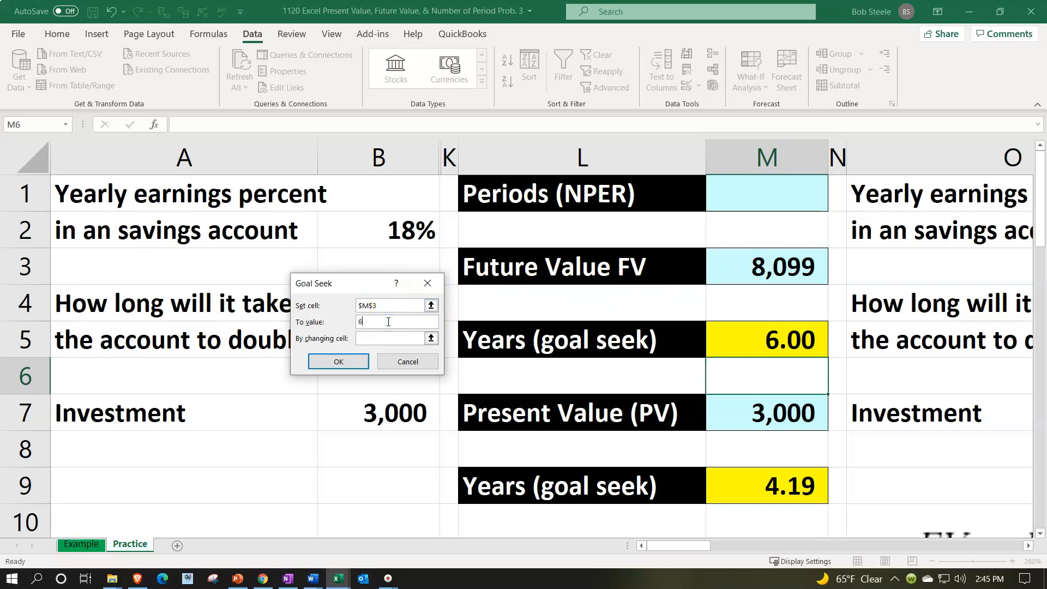
pyautogui.click(381, 338)
pyautogui.click(792, 341)
pyautogui.click(337, 361)
pyautogui.click(344, 360)
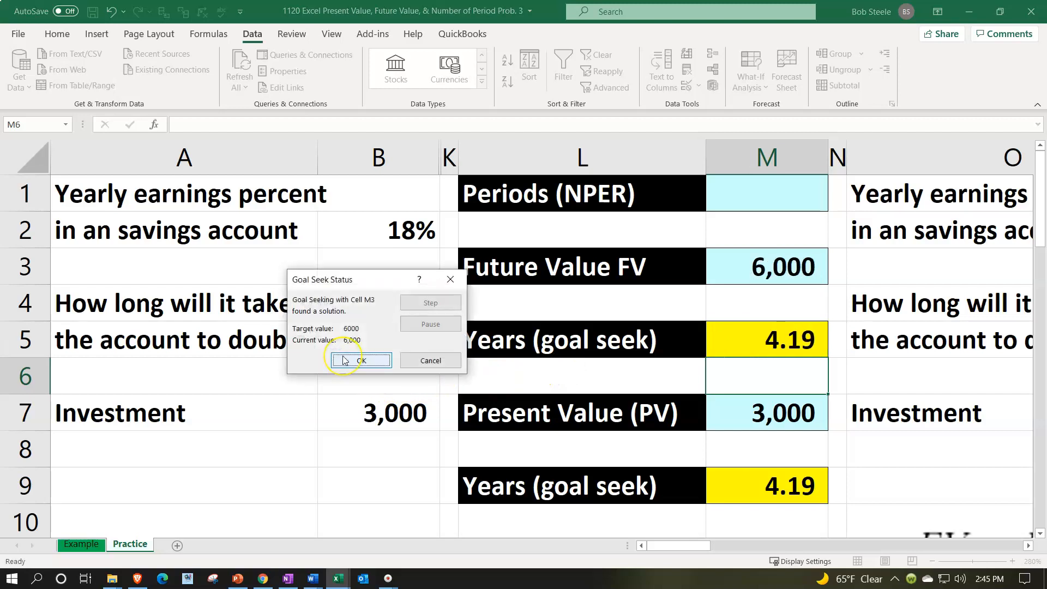
pyautogui.click(358, 360)
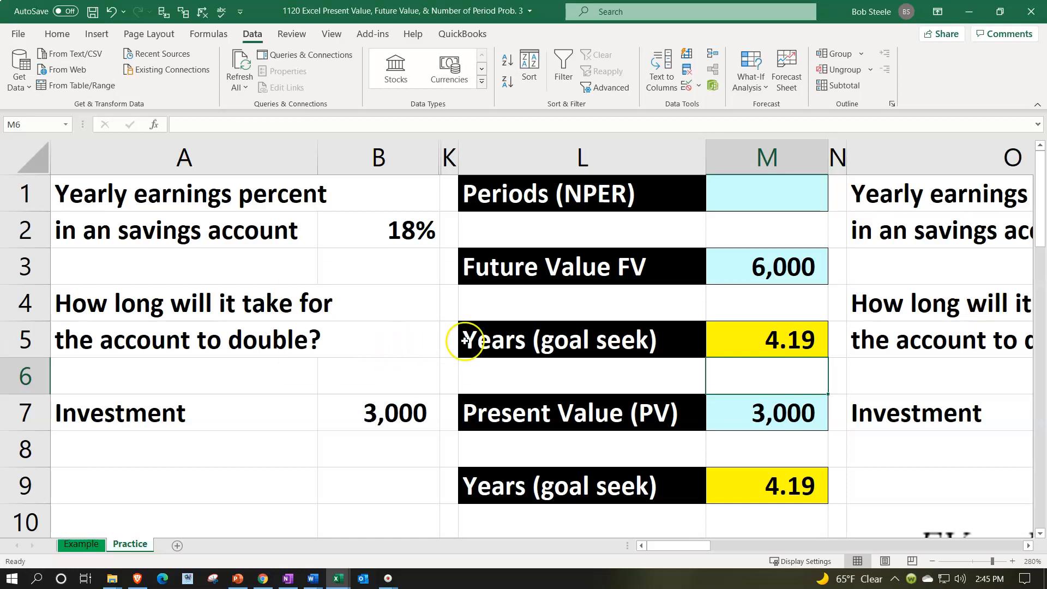
pyautogui.doubleClick(743, 262)
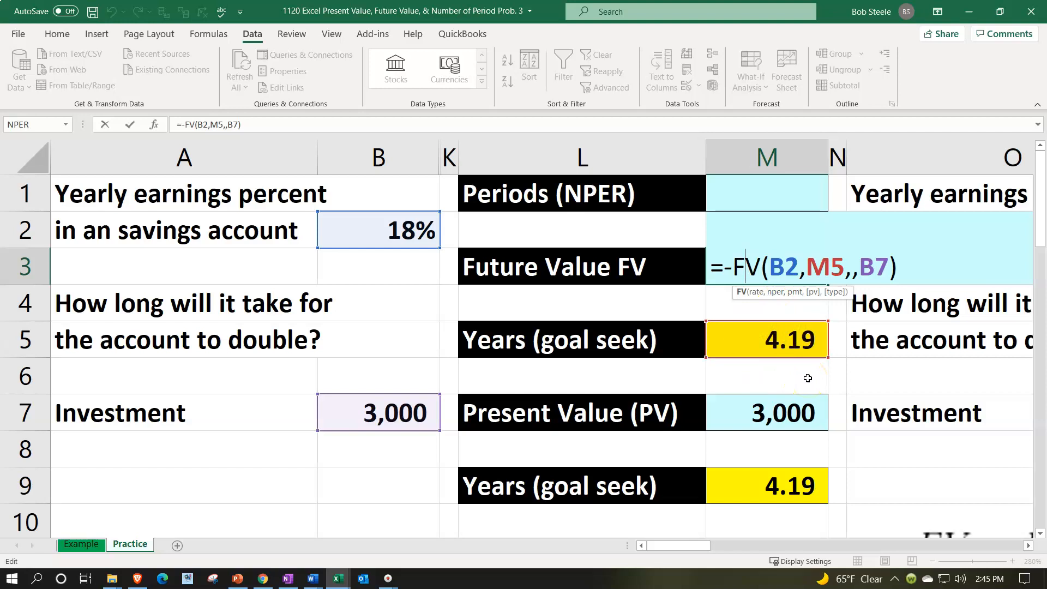
pyautogui.press('Return')
# Begin an NPER formula in the Periods cell M1 with B2 as the rate and the payment argument left empty
pyautogui.press('Up')
pyautogui.press('Up')
pyautogui.press('Up')
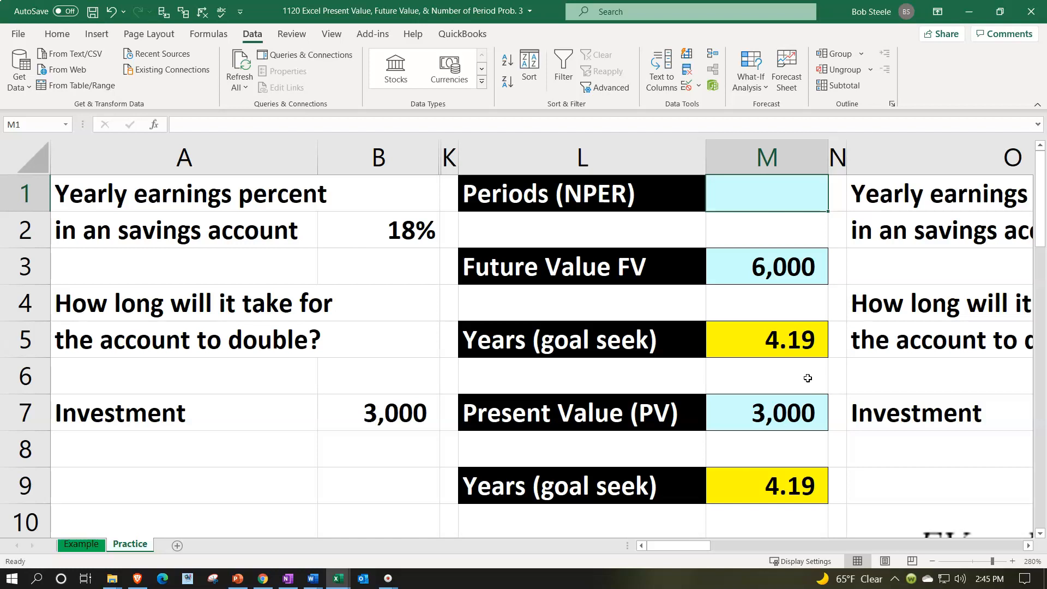
pyautogui.write('=')
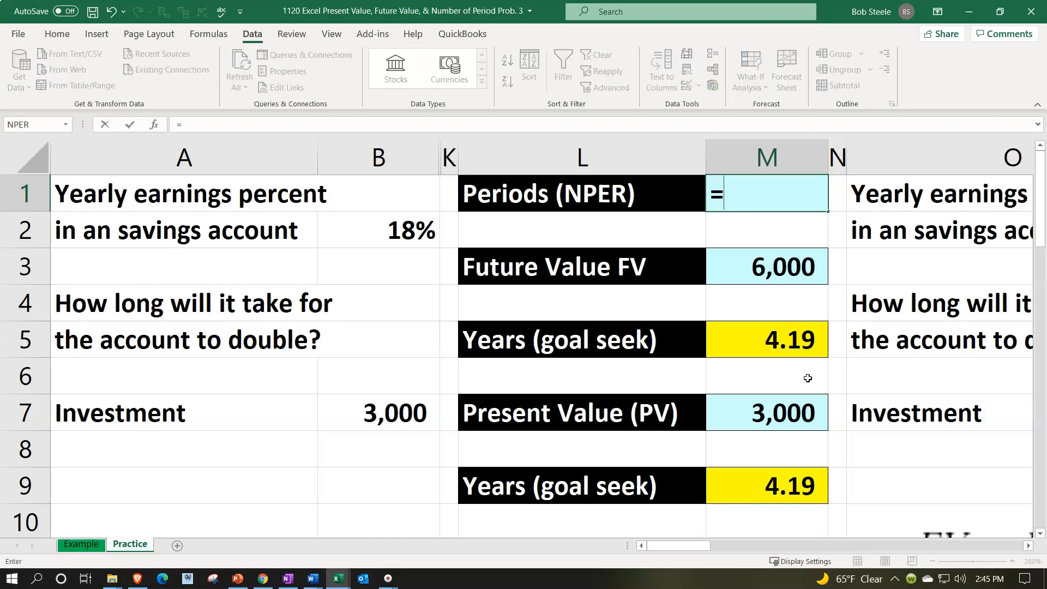
pyautogui.write('nper')
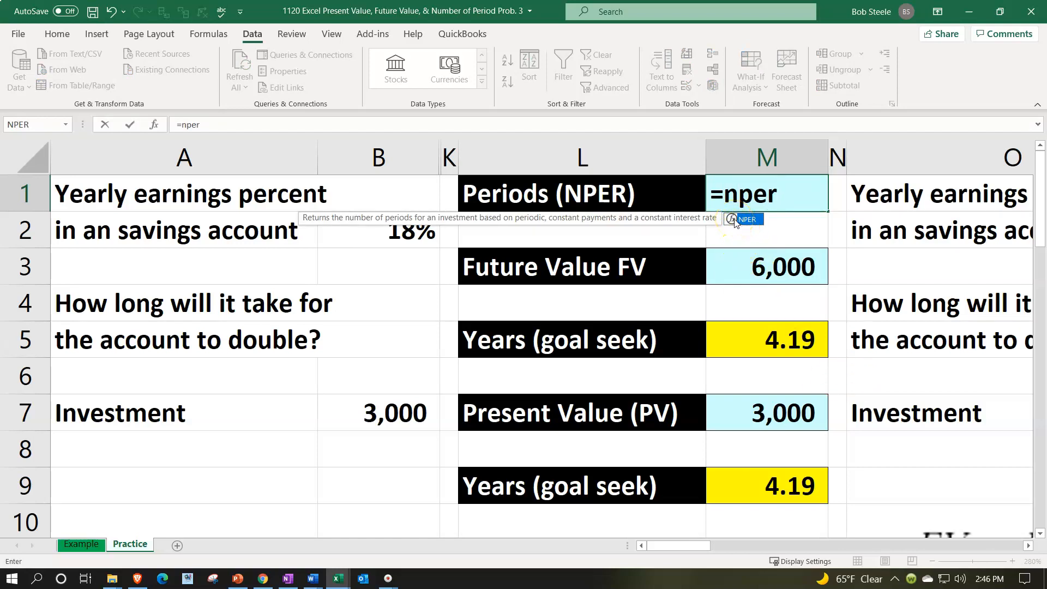
pyautogui.write('(')
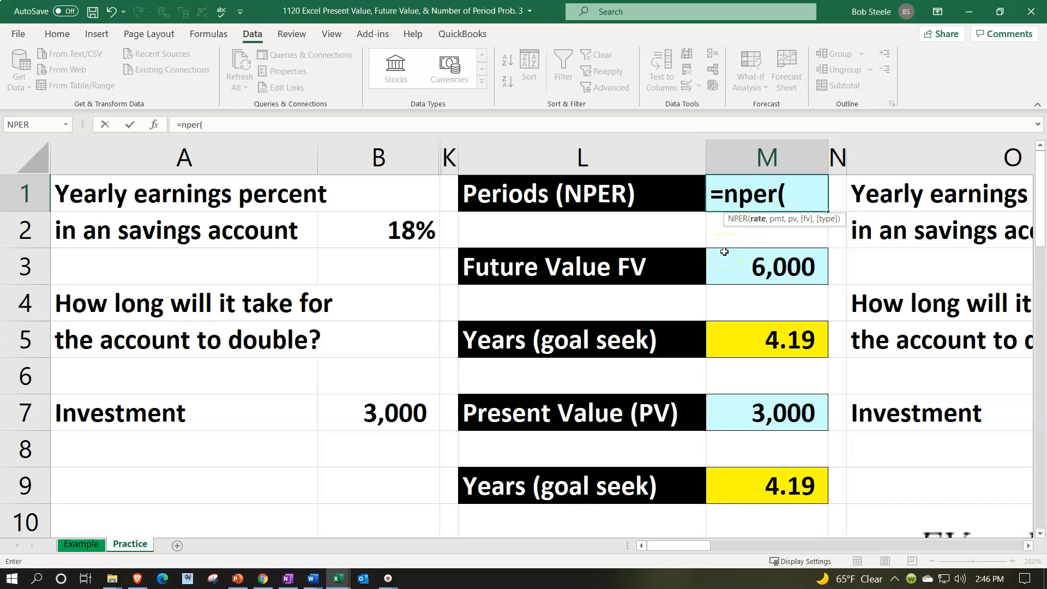
pyautogui.press('Left')
pyautogui.press('Left')
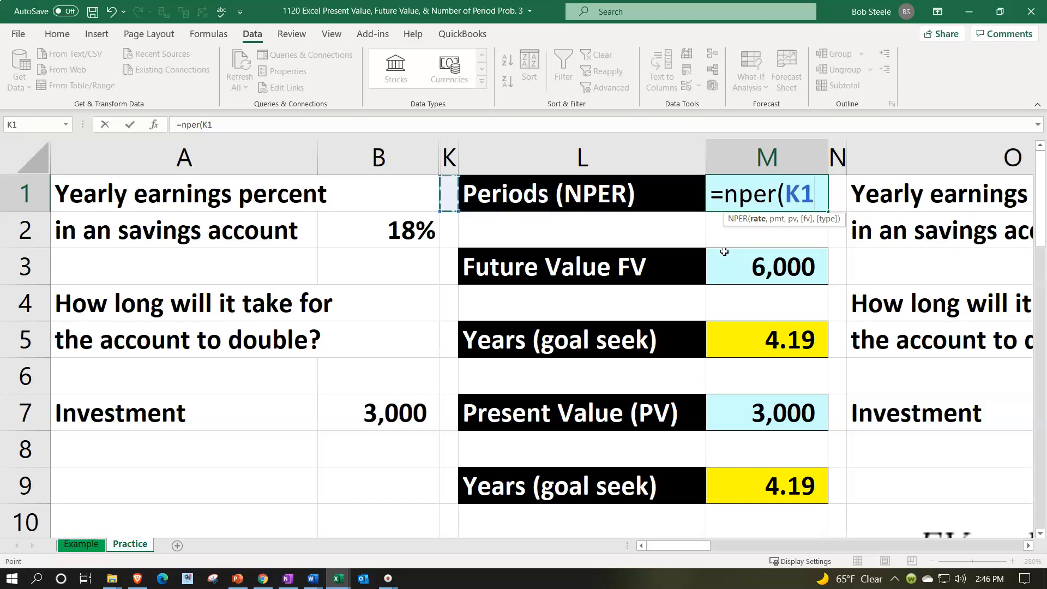
pyautogui.press('Left')
pyautogui.press('Down')
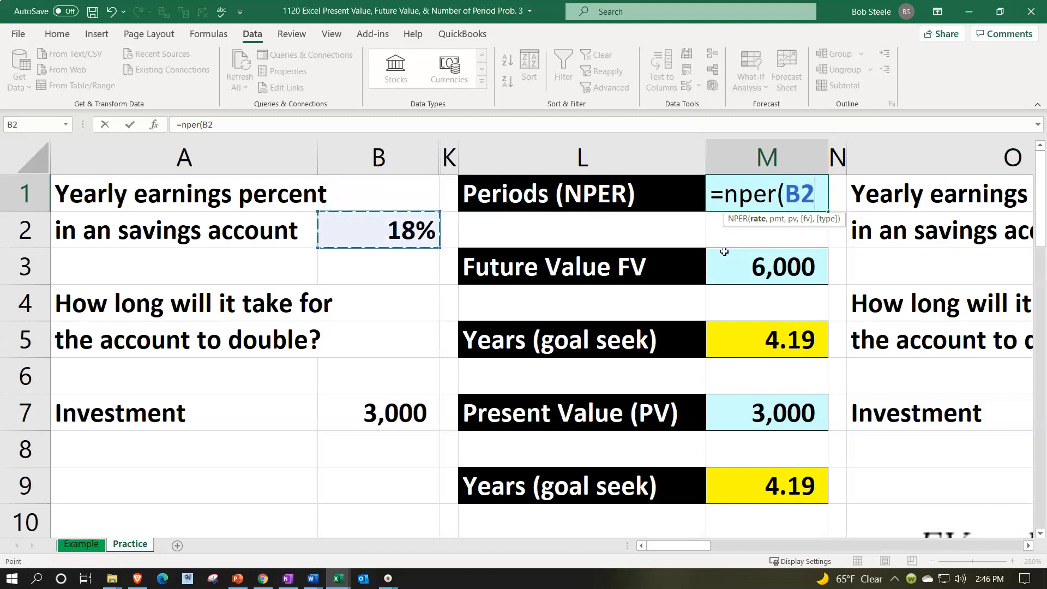
pyautogui.write(',')
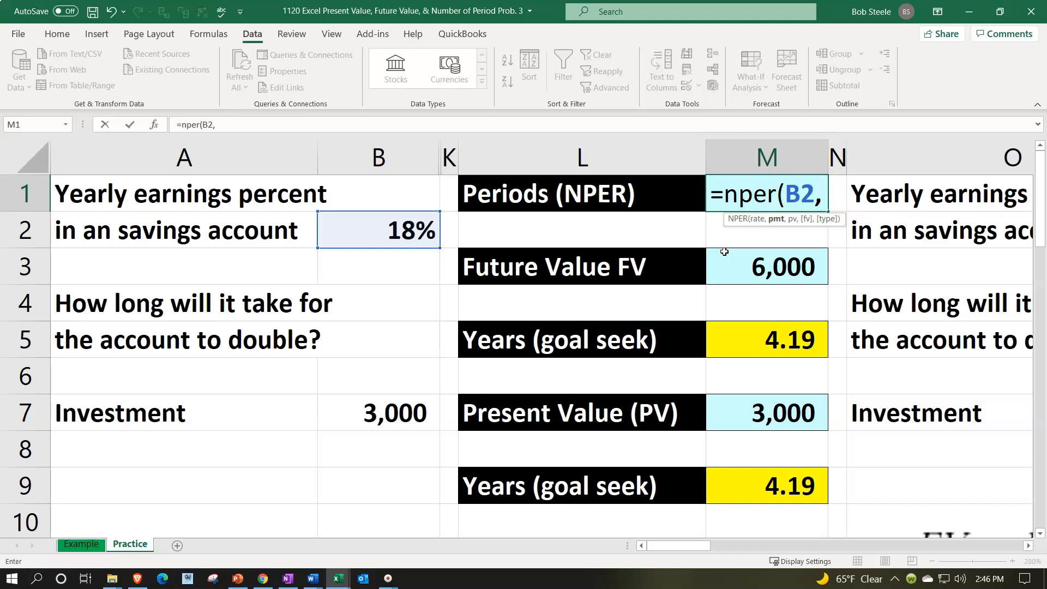
pyautogui.write(',')
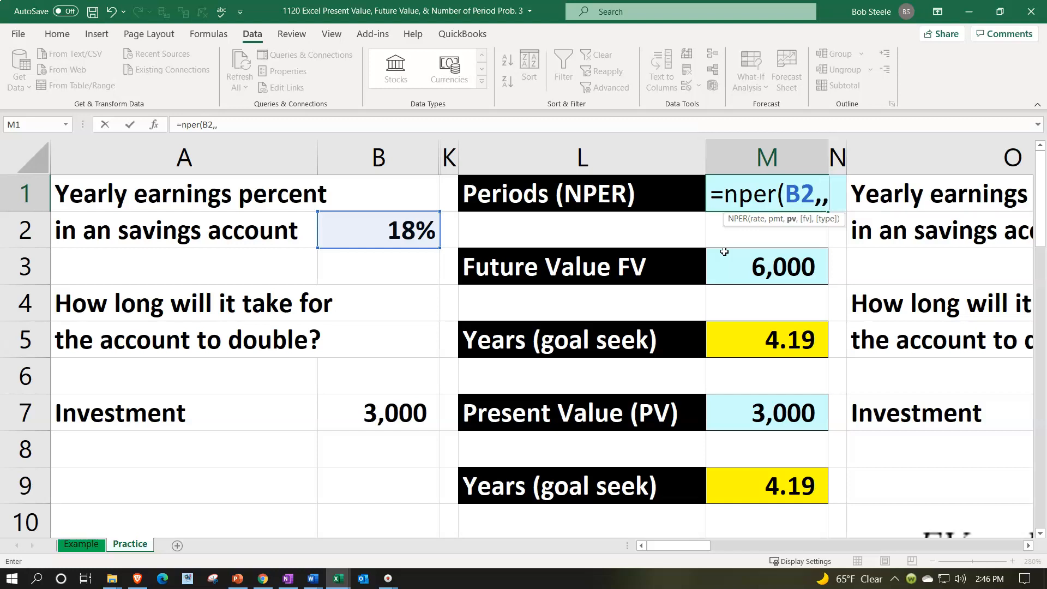
# Supply the investment cell B7 as the present value argument of the NPER formula in M1
pyautogui.press('Down')
pyautogui.press('Down')
pyautogui.press('Down')
pyautogui.press('Down')
pyautogui.press('Down')
pyautogui.press('Down')
pyautogui.press('Down')
pyautogui.press('Left')
pyautogui.press('Left')
pyautogui.press('Left')
pyautogui.press('Up')
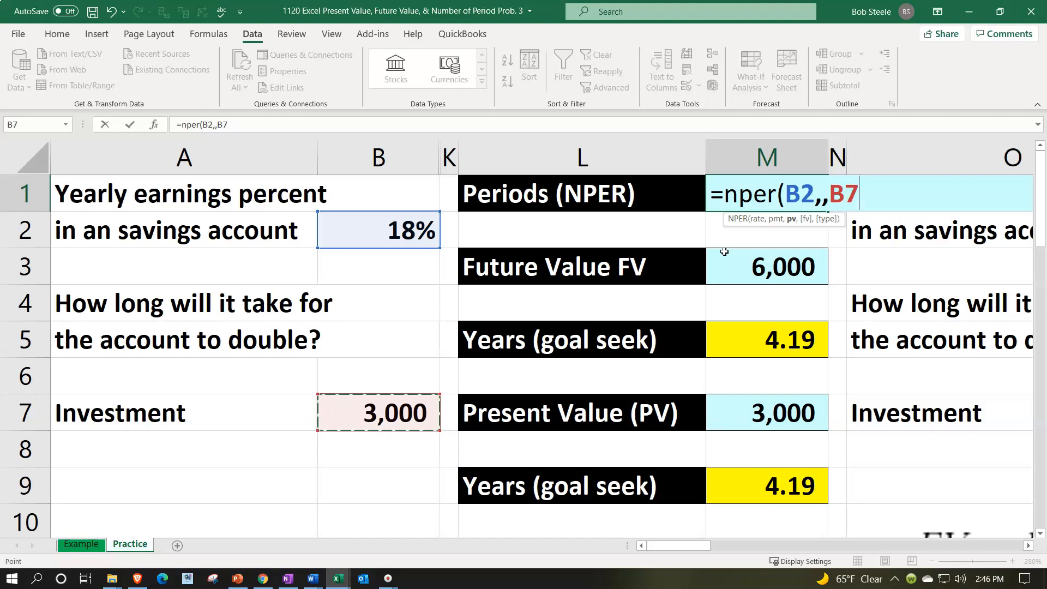
pyautogui.write(',')
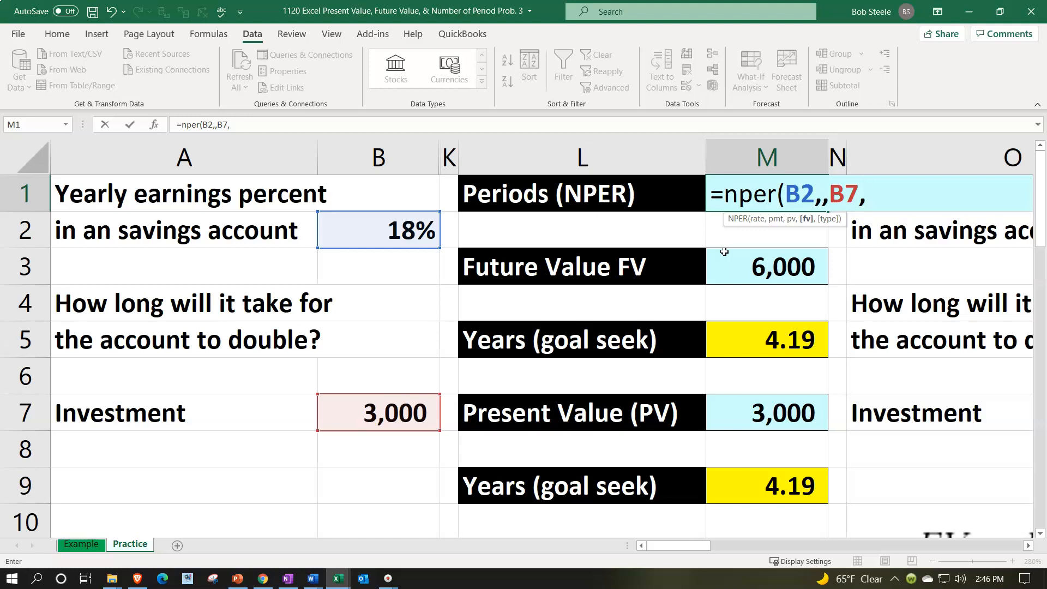
# Supply B7*2 as the future value argument and complete the M1 formula as =NPER(B2,,B7,B7*2)
pyautogui.press('Down')
pyautogui.press('Down')
pyautogui.press('Down')
pyautogui.press('Down')
pyautogui.press('Down')
pyautogui.press('Down')
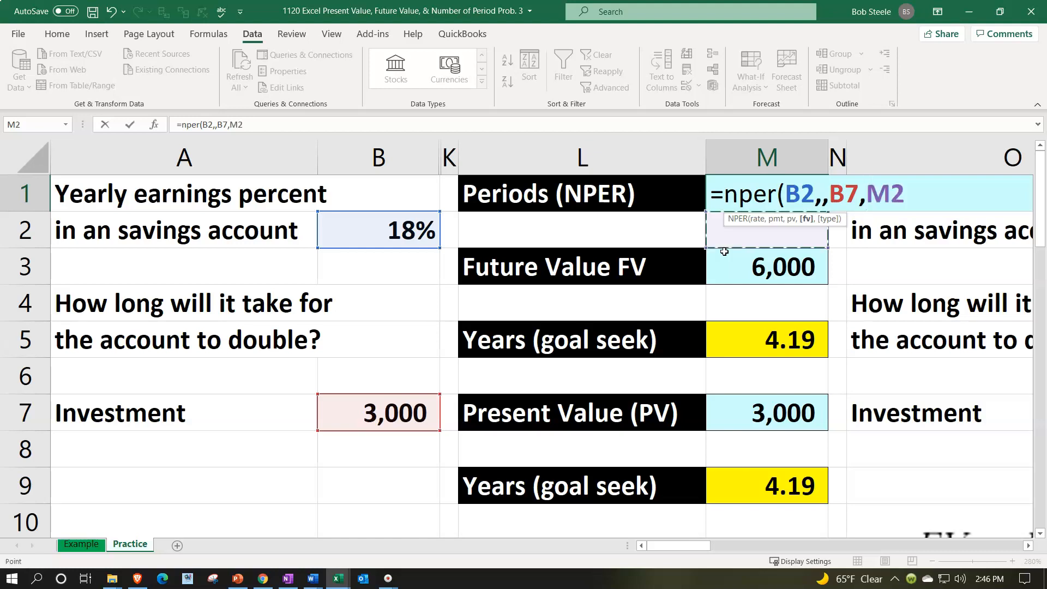
pyautogui.press('Left')
pyautogui.press('Left')
pyautogui.press('Left')
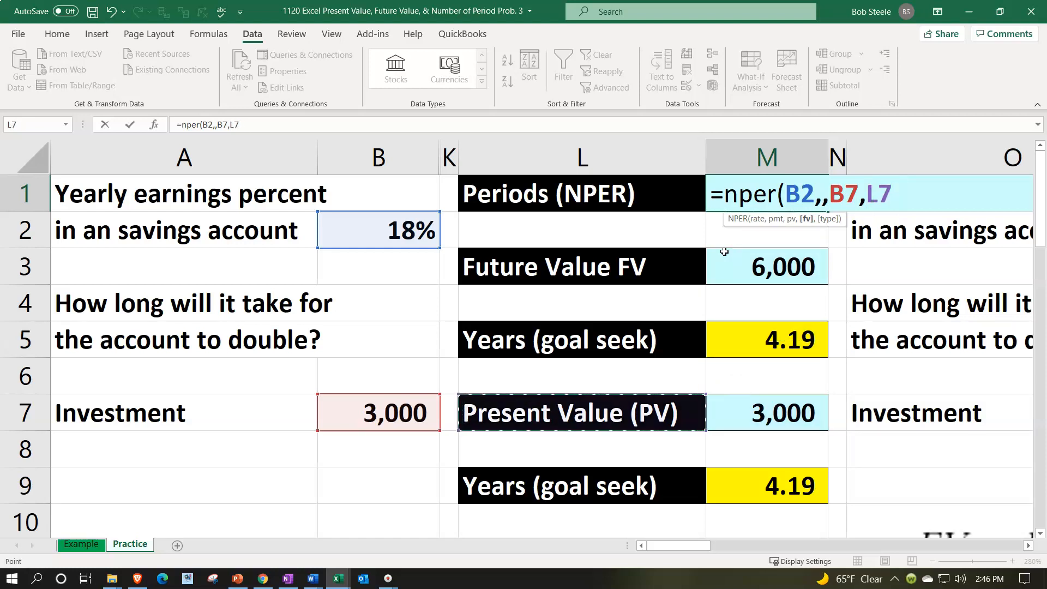
pyautogui.write('*2')
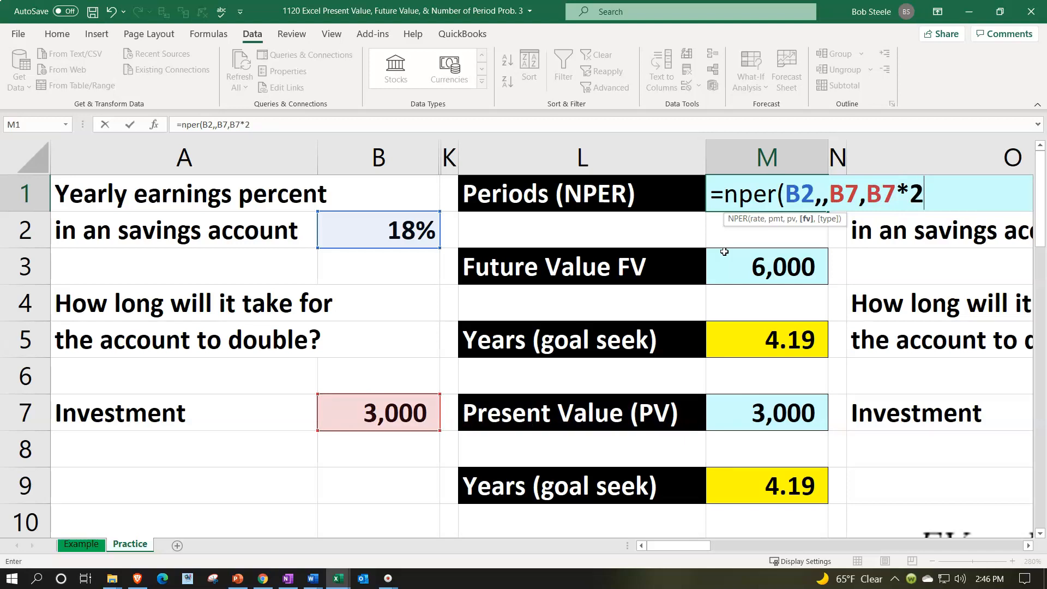
pyautogui.press('Return')
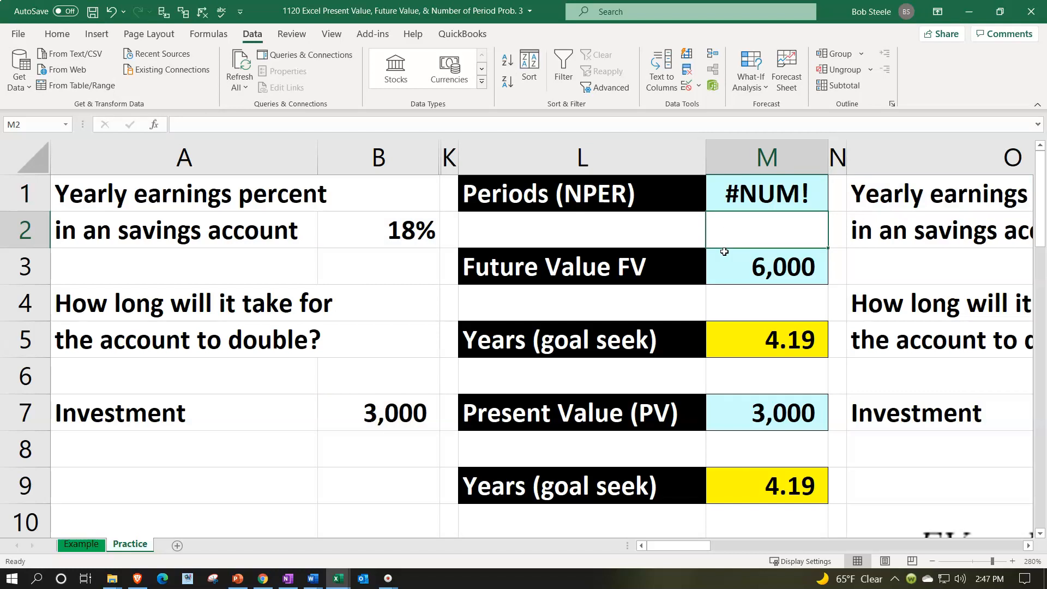
# Negate the present value argument in M1 so the formula reads =NPER(B2,,-B7,B7*2)
pyautogui.doubleClick(778, 202)
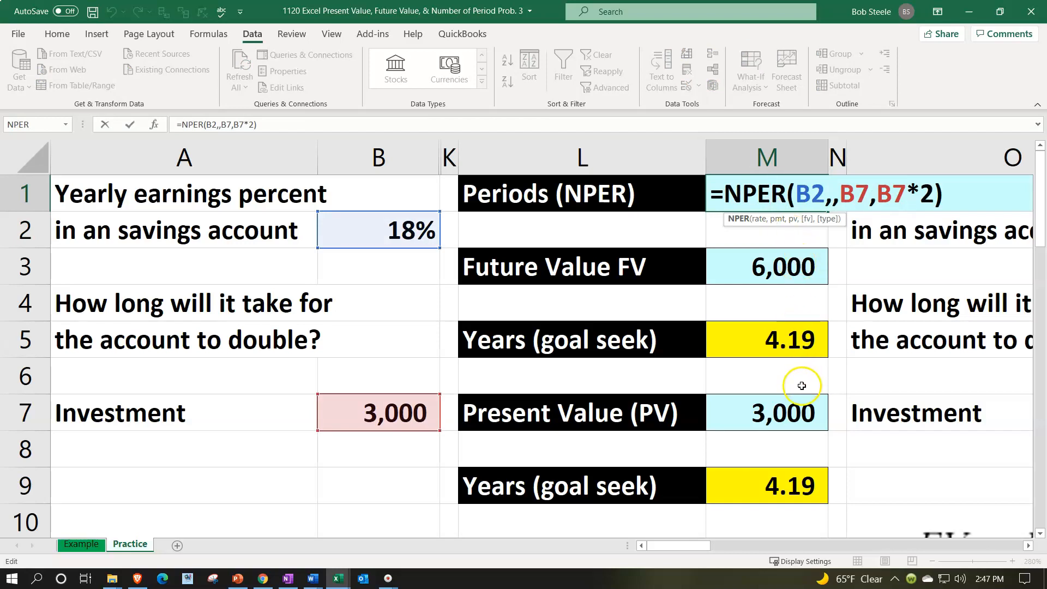
pyautogui.click(873, 190)
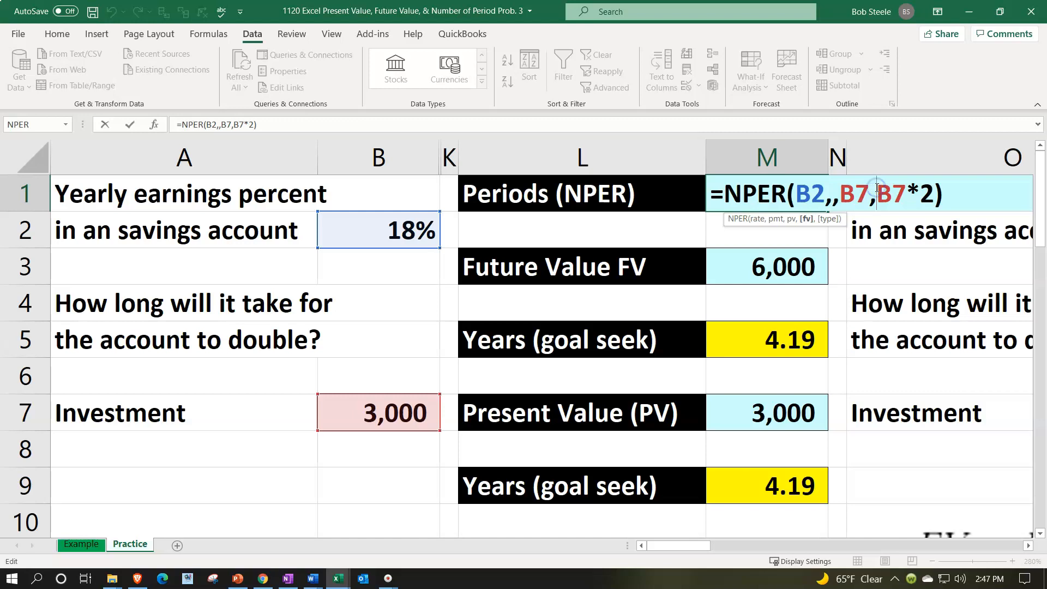
pyautogui.click(842, 191)
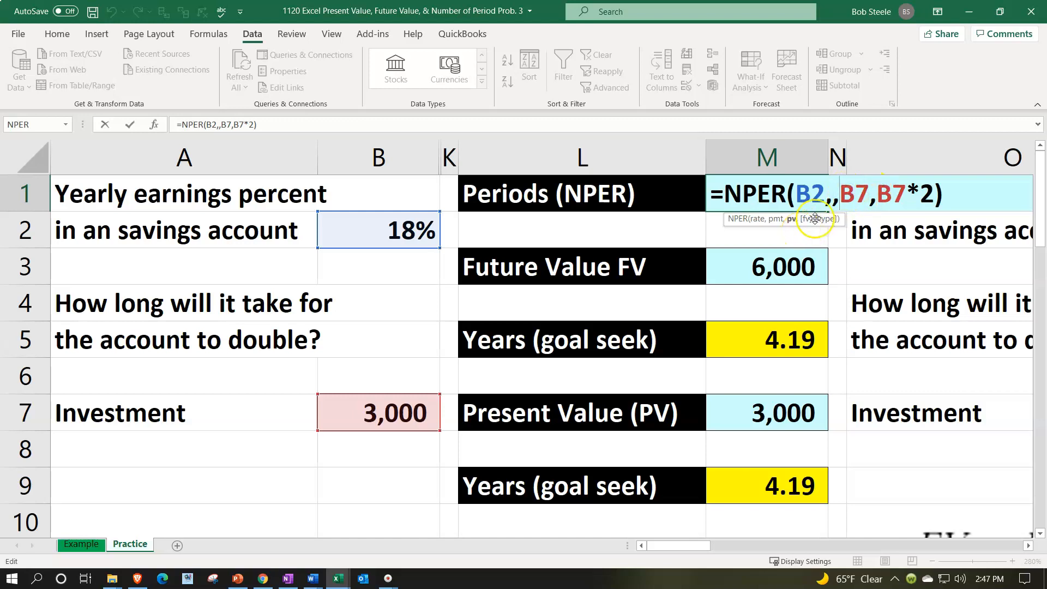
pyautogui.write('-')
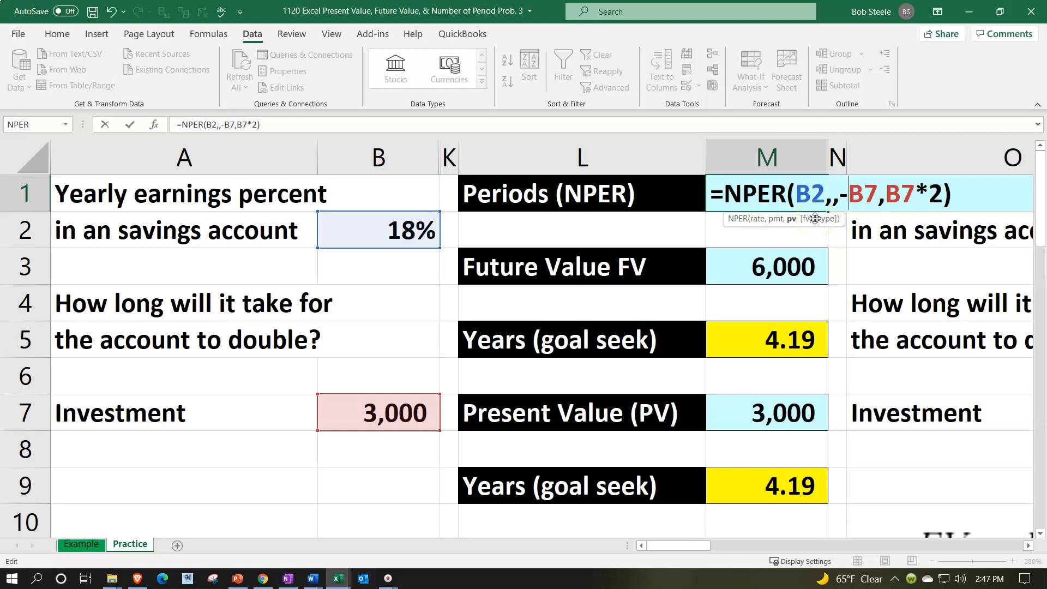
pyautogui.press('Return')
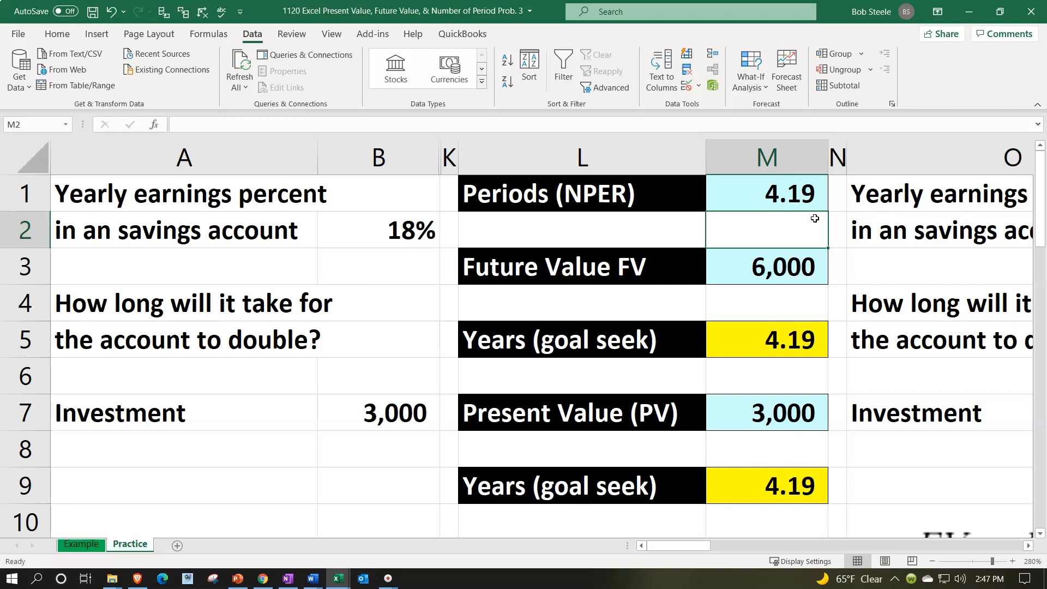
# Review the NPER formula in M1, the second data set in columns O and P, and the future value equation picture beneath it
pyautogui.click(785, 305)
pyautogui.click(755, 203)
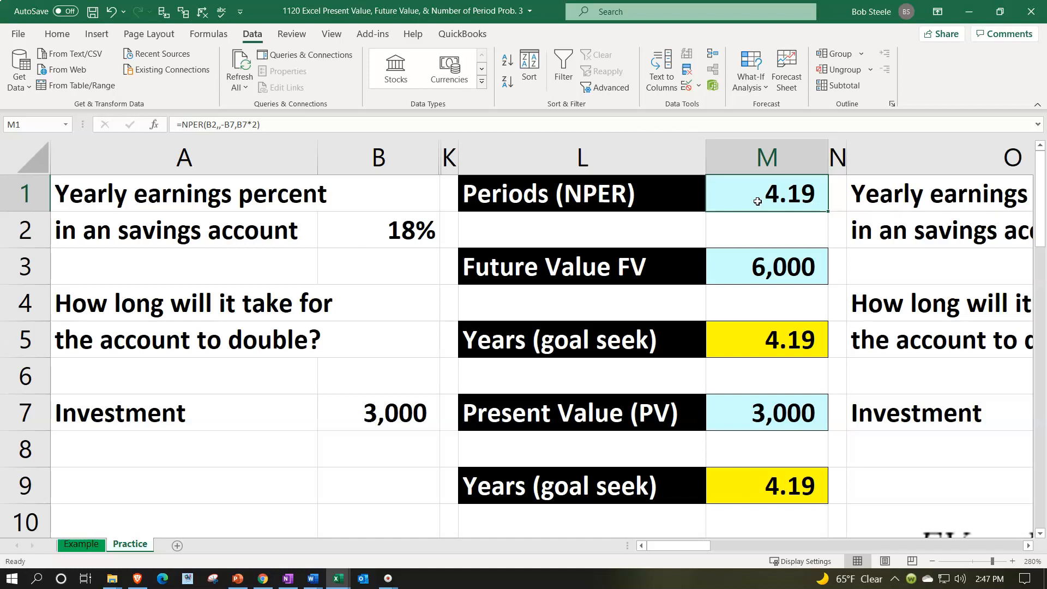
pyautogui.press('Right')
pyautogui.press('Right')
pyautogui.press('Right')
pyautogui.press('Right')
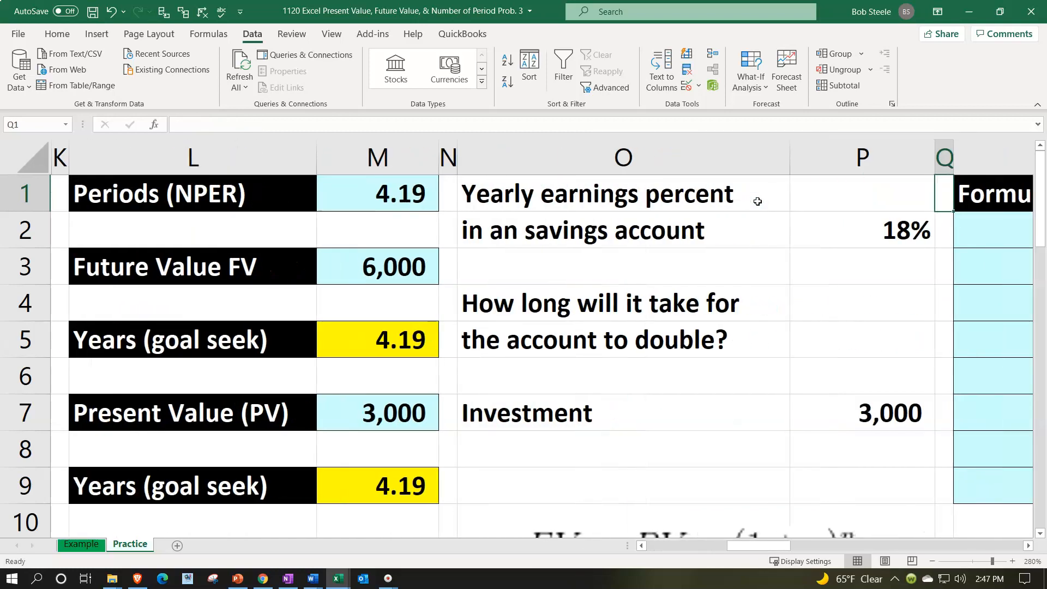
pyautogui.scroll(-2, 757, 201)
pyautogui.click(688, 383)
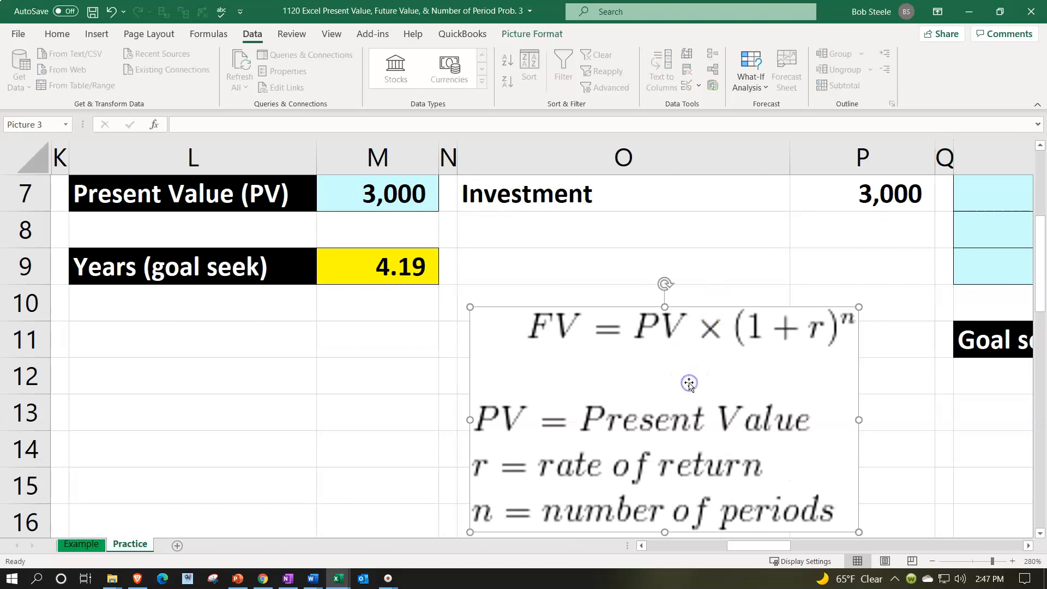
pyautogui.click(669, 384)
pyautogui.scroll(2, 327, 401)
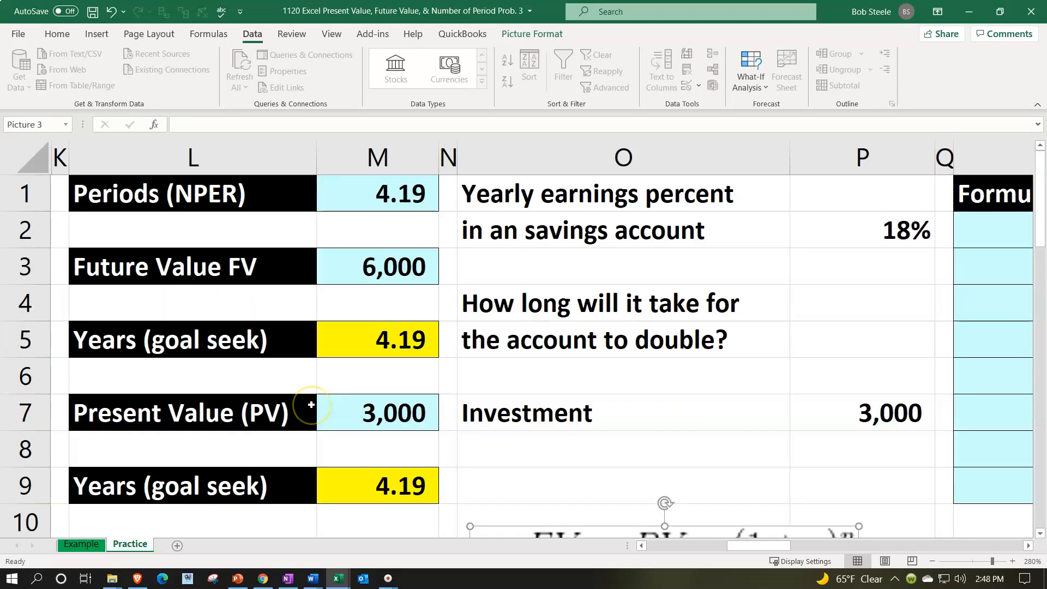
pyautogui.click(307, 384)
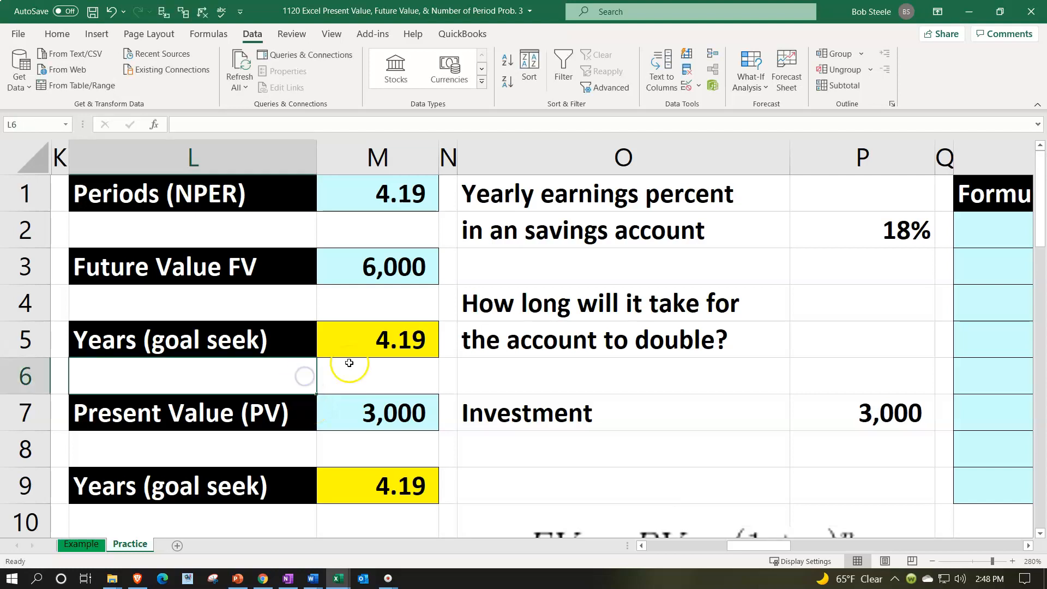